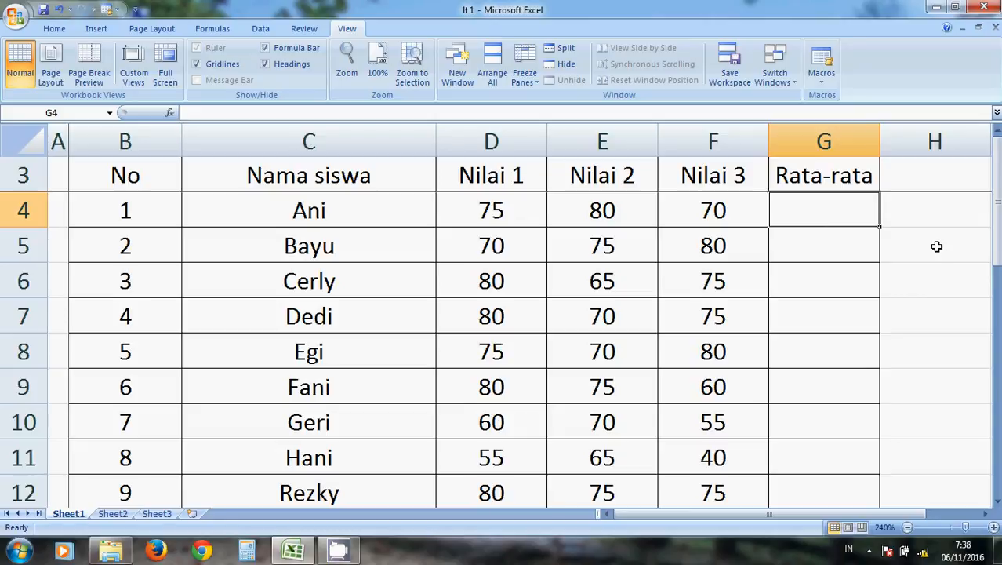
Enter =AVERAGE(D4:F4) in G4 to average the first student's three scores.
{"action": "type", "text": "="}
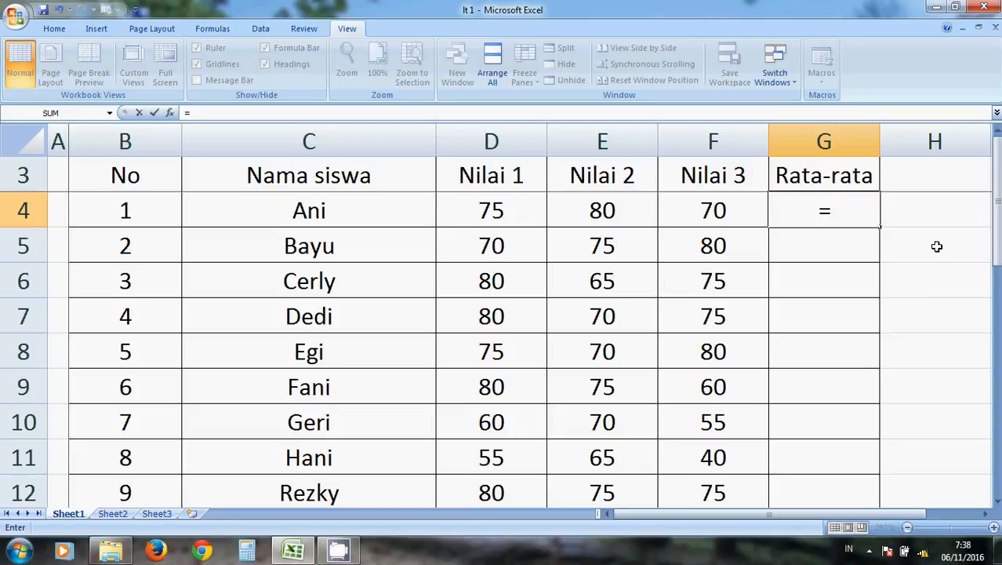
{"action": "type", "text": "AVERA"}
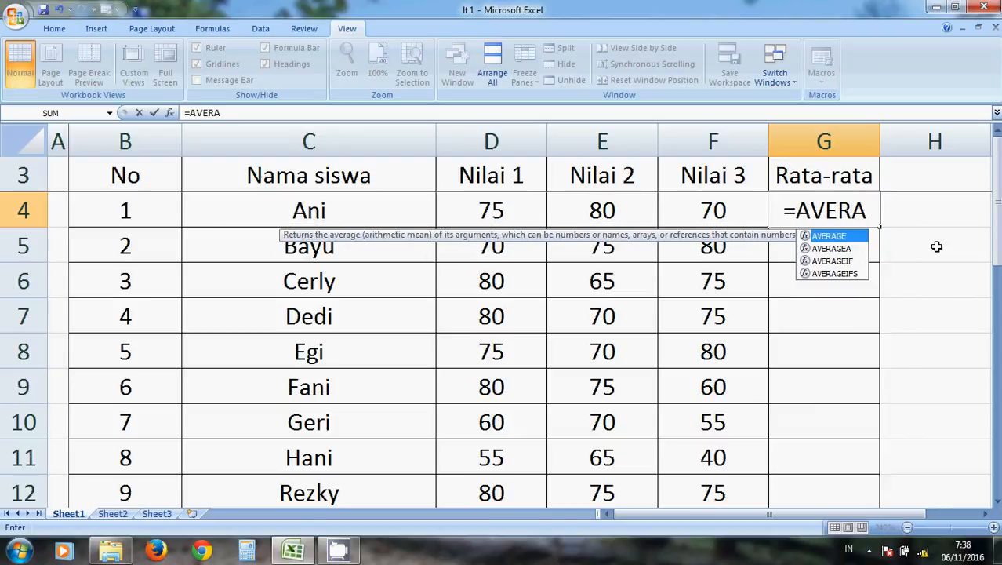
{"action": "type", "text": "GE("}
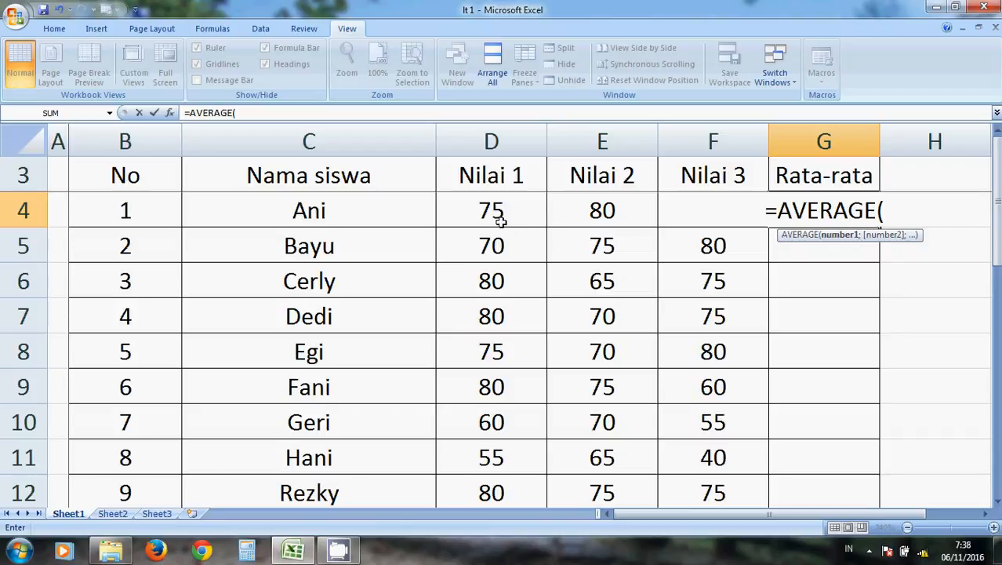
{"action": "left_click_drag", "start_coordinate": [504, 218], "coordinate": [675, 210]}
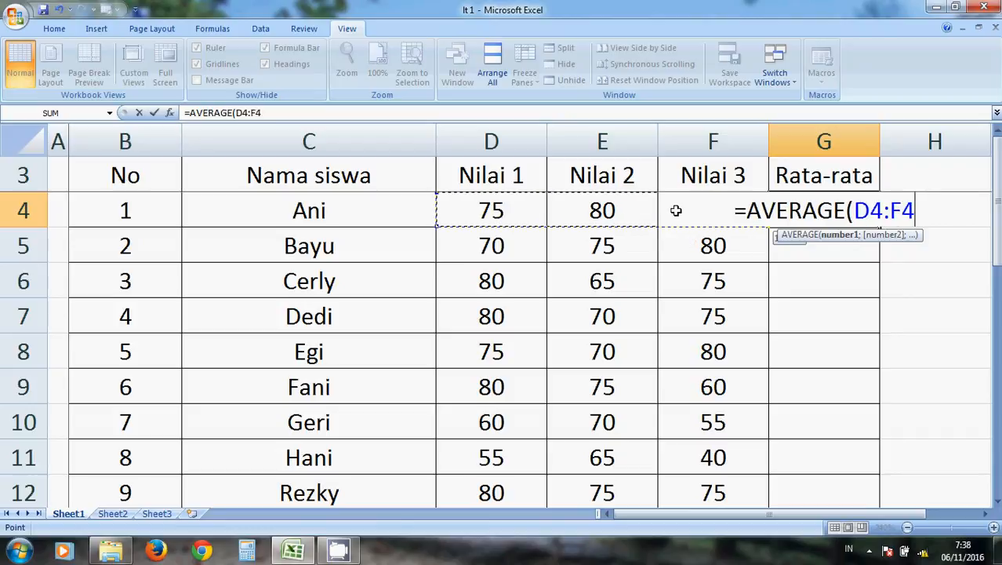
{"action": "type", "text": ")"}
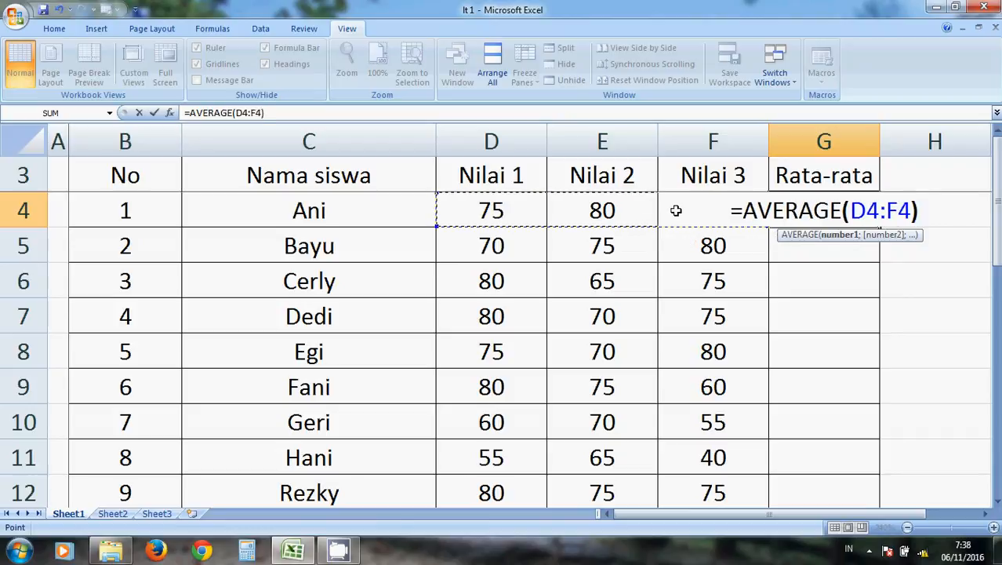
{"action": "key", "text": "Return"}
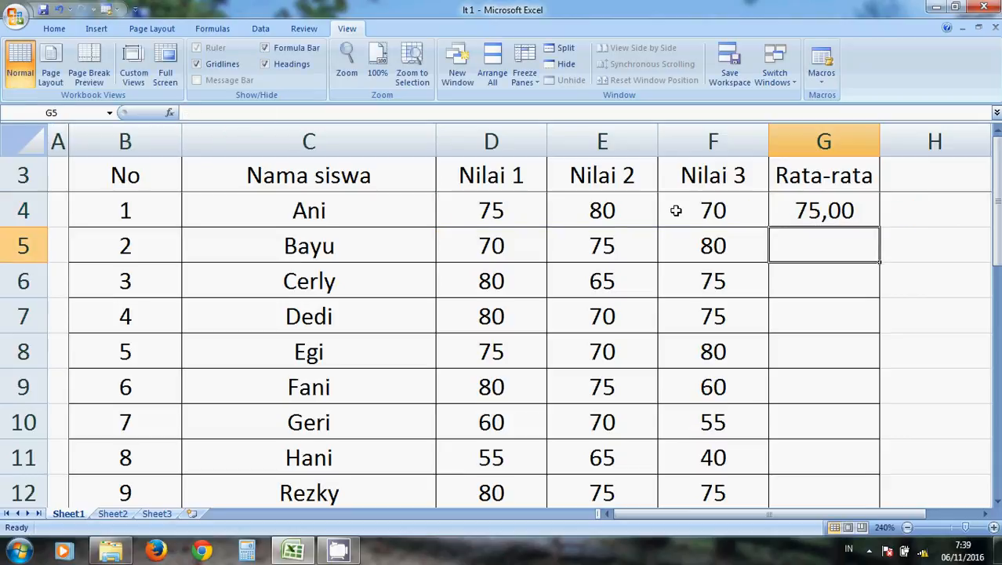
{"action": "key", "text": "Up"}
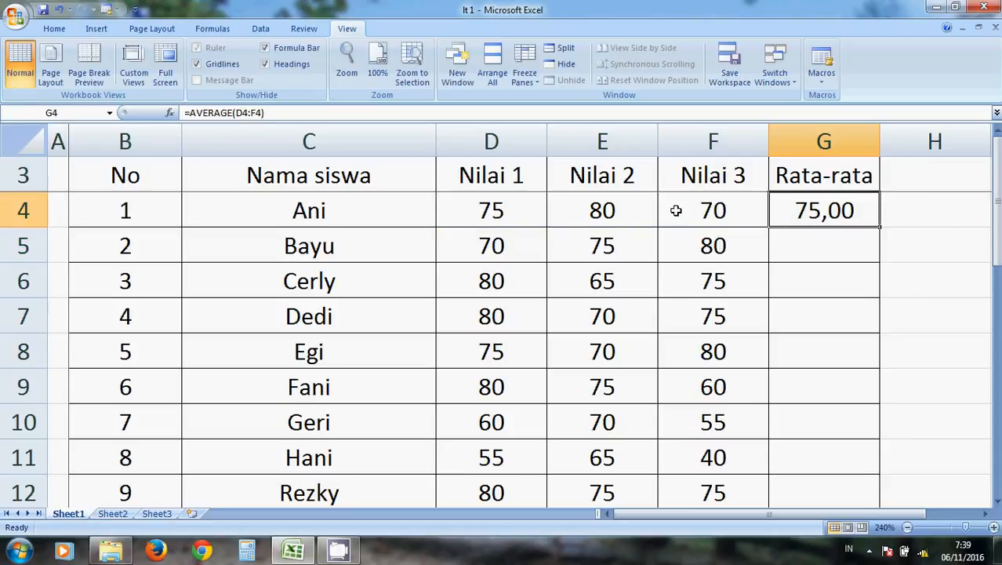
Enter =AVERAGE(D5;E5;F5) in G5, averaging the second student's scores as three separate cell references.
{"action": "key", "text": "Down"}
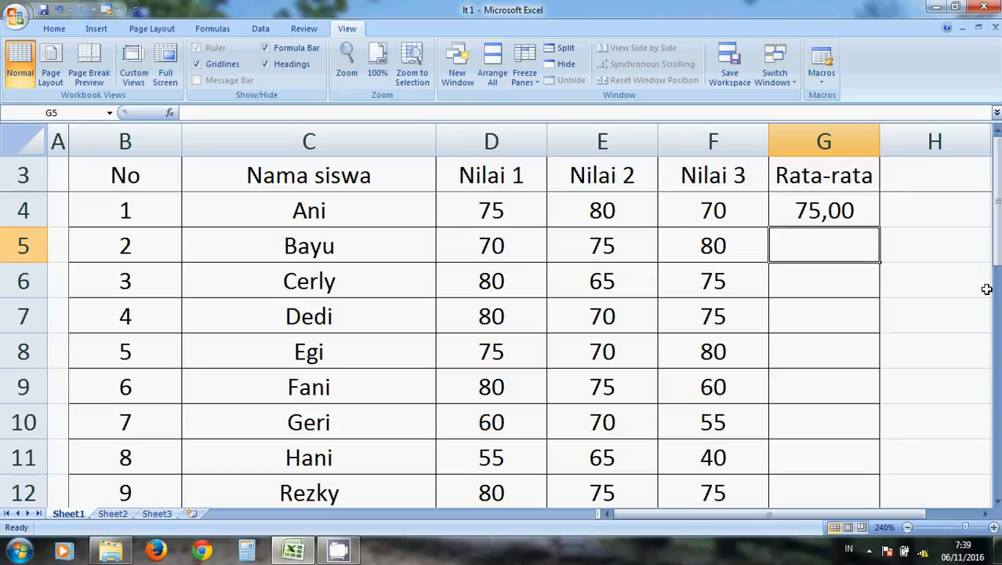
{"action": "type", "text": "A"}
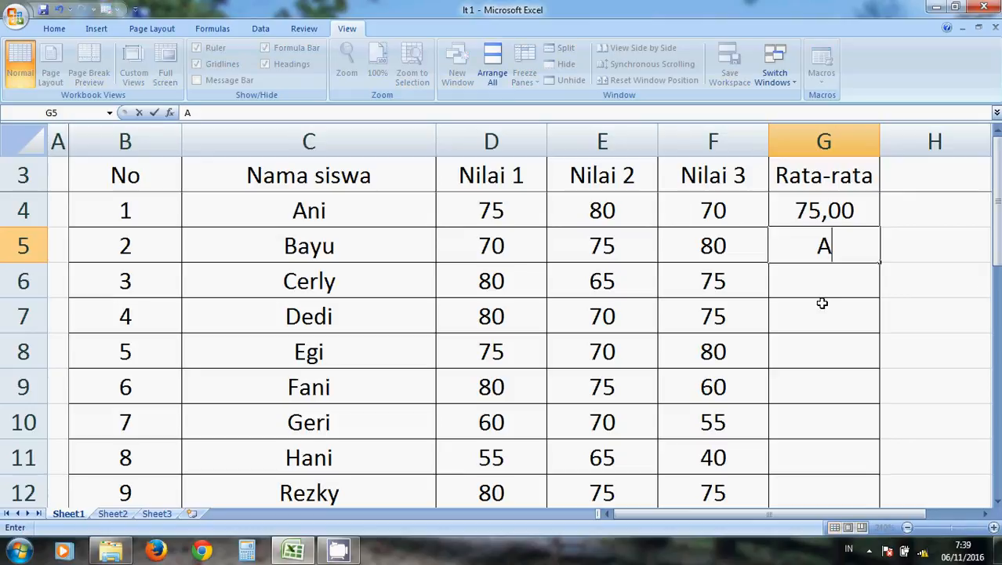
{"action": "key", "text": "BackSpace"}
{"action": "type", "text": "=AVERA"}
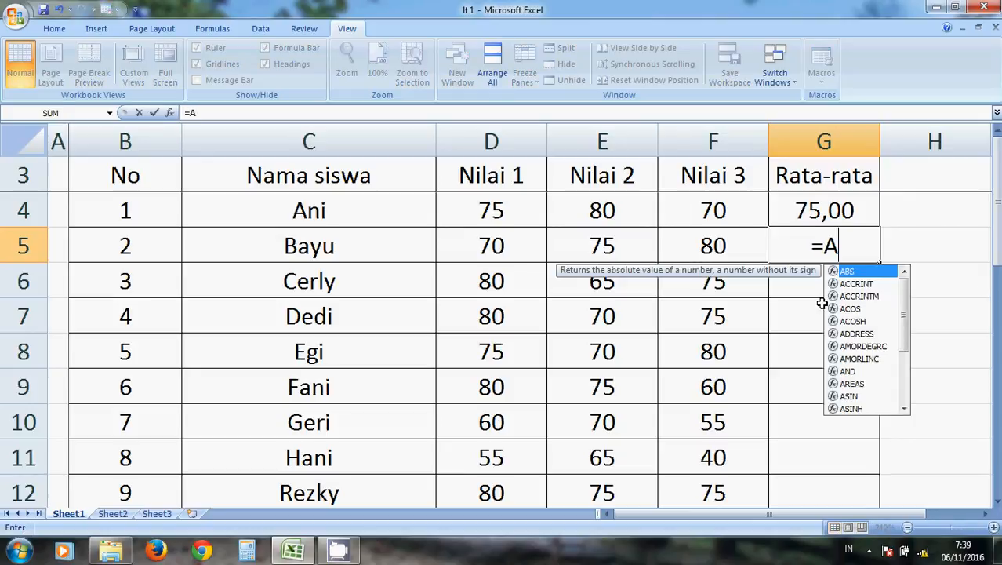
{"action": "type", "text": "GE("}
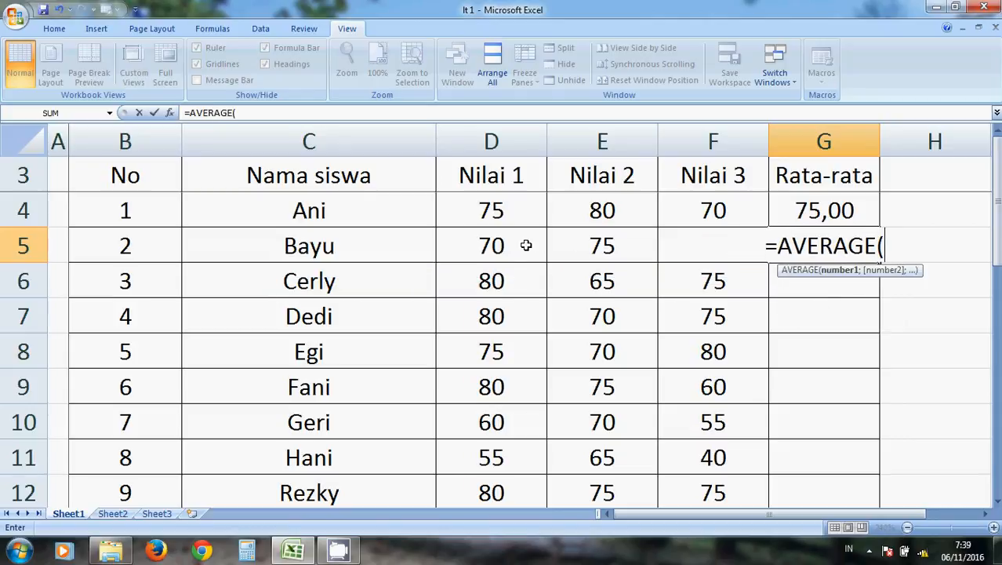
{"action": "left_click", "coordinate": [525, 245]}
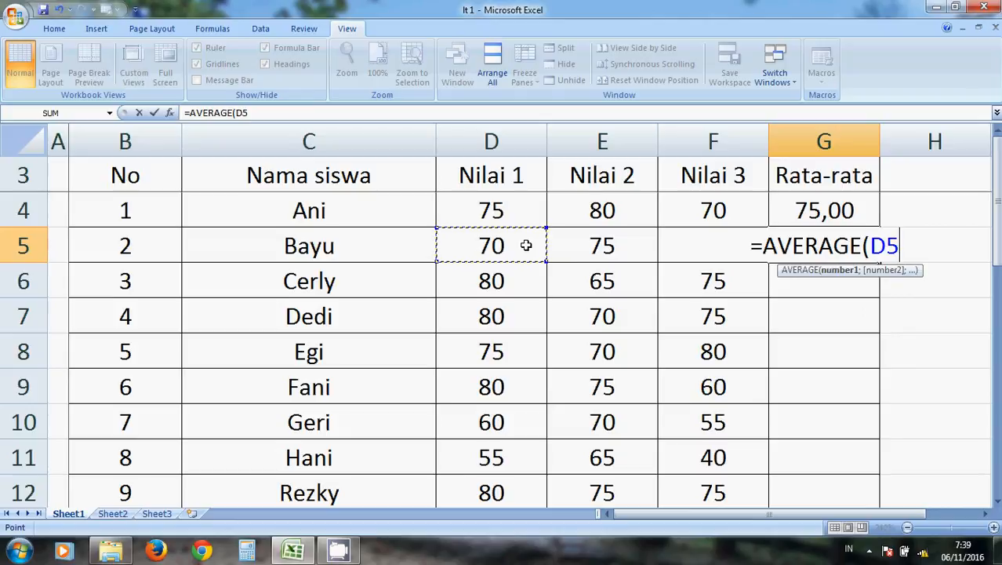
{"action": "type", "text": ";"}
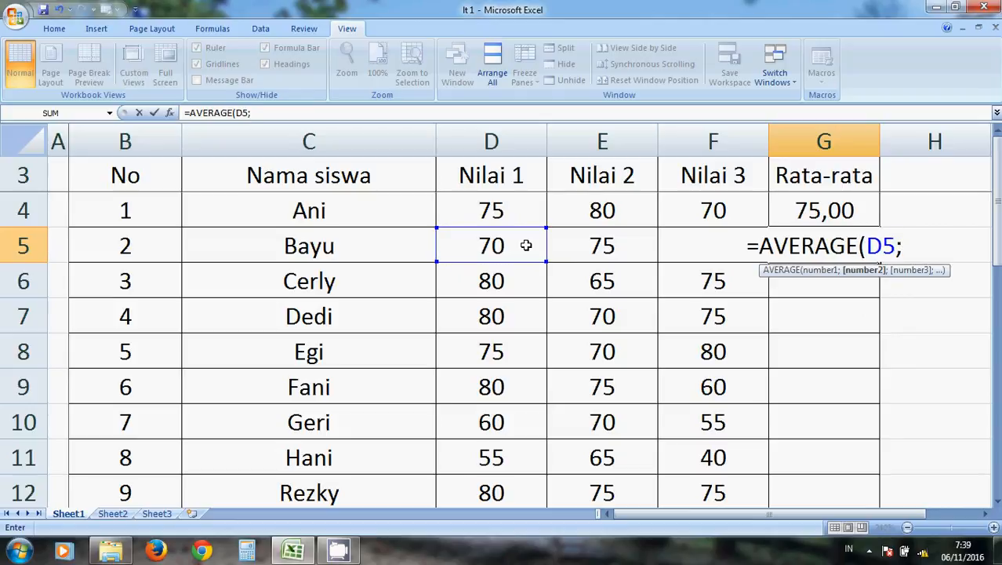
{"action": "left_click", "coordinate": [575, 247]}
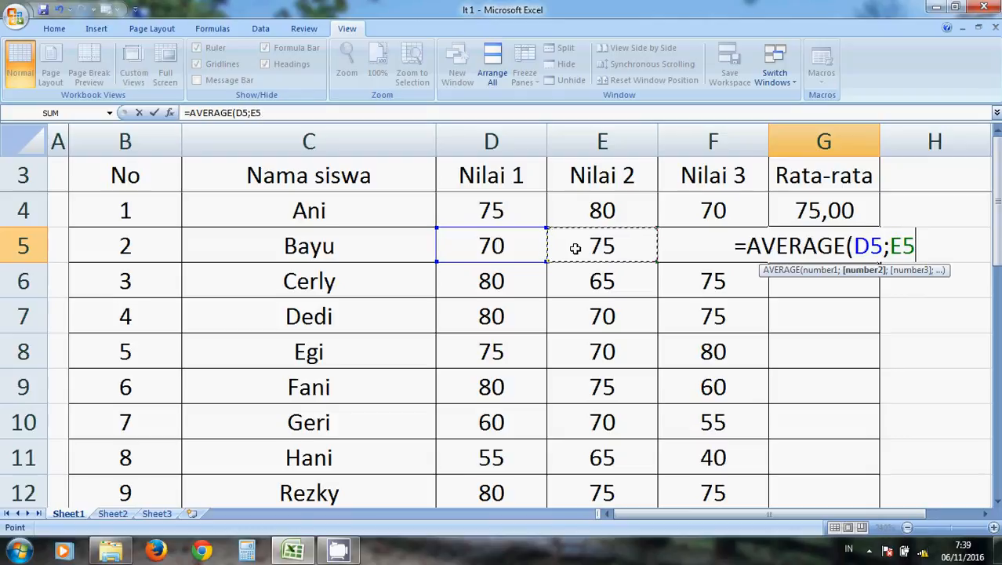
{"action": "type", "text": ";"}
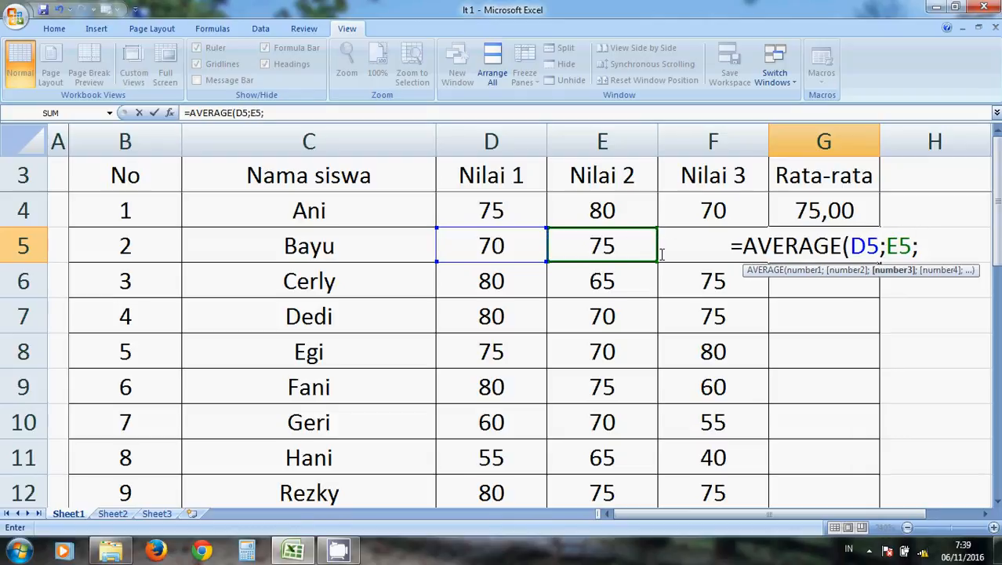
{"action": "type", "text": "F"}
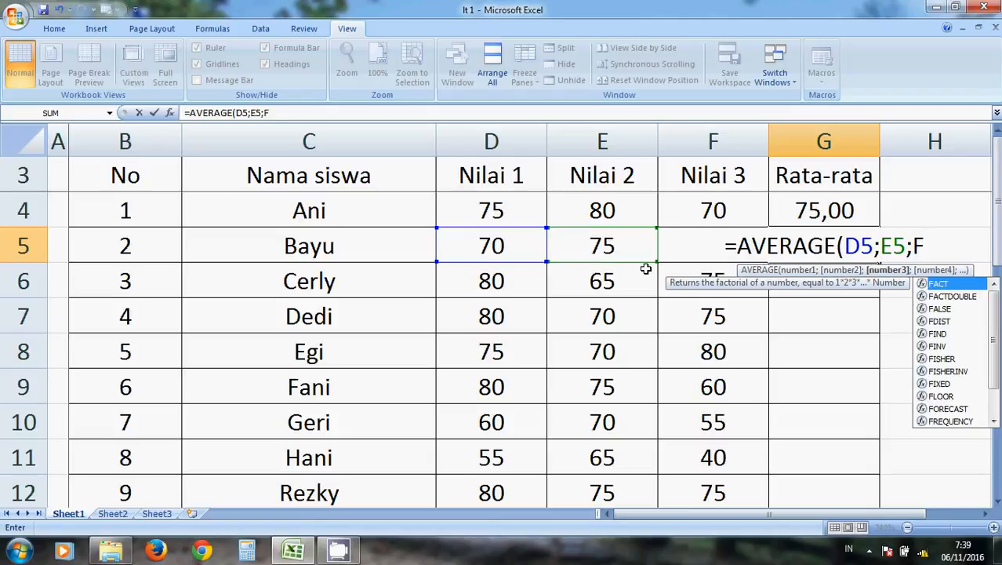
{"action": "type", "text": "5"}
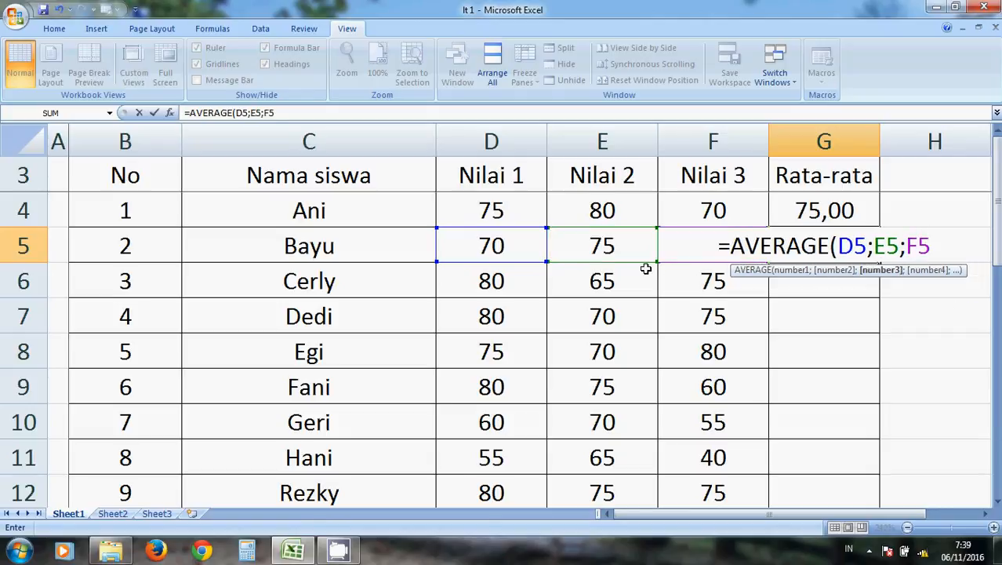
{"action": "type", "text": ")"}
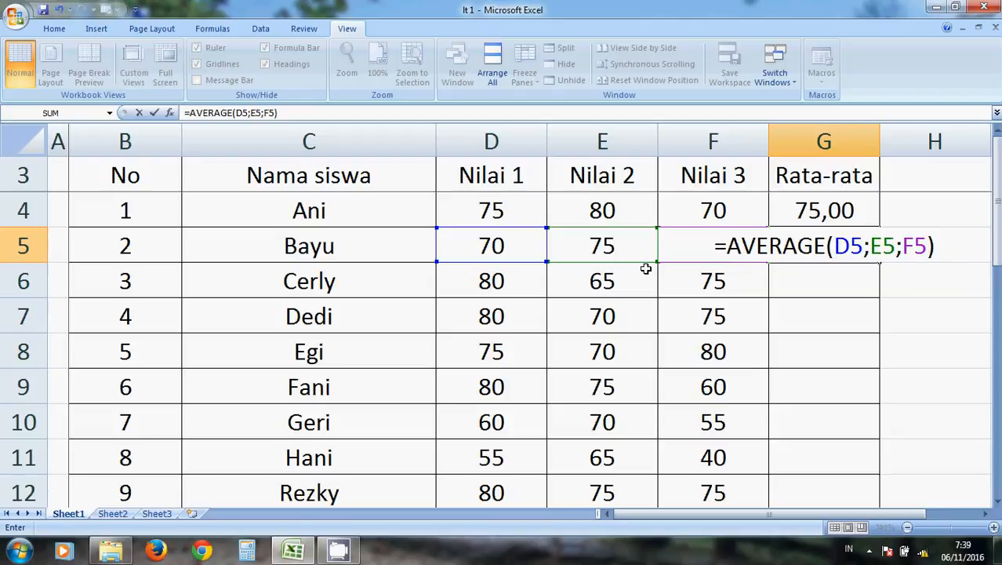
{"action": "key", "text": "Return"}
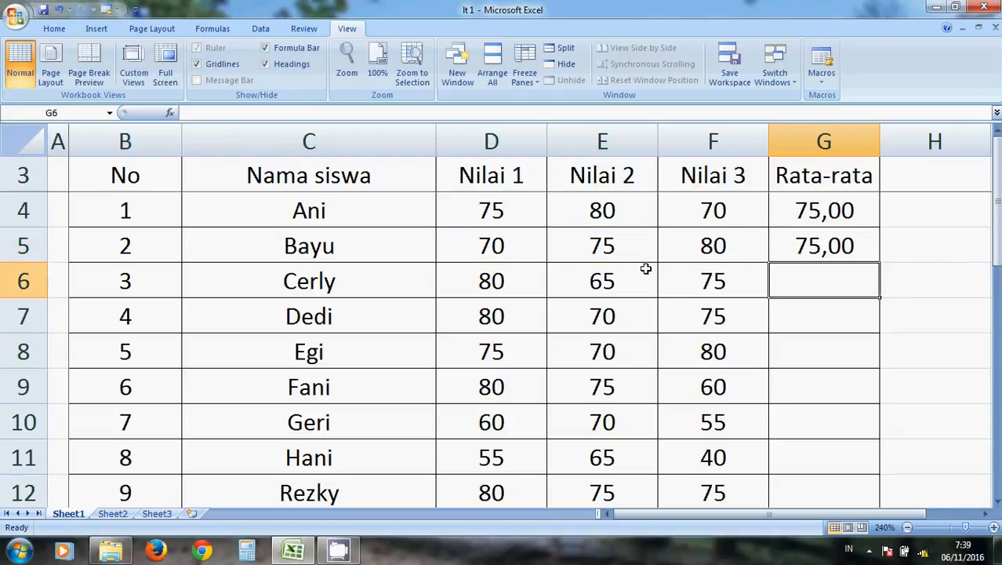
{"action": "key", "text": "Up"}
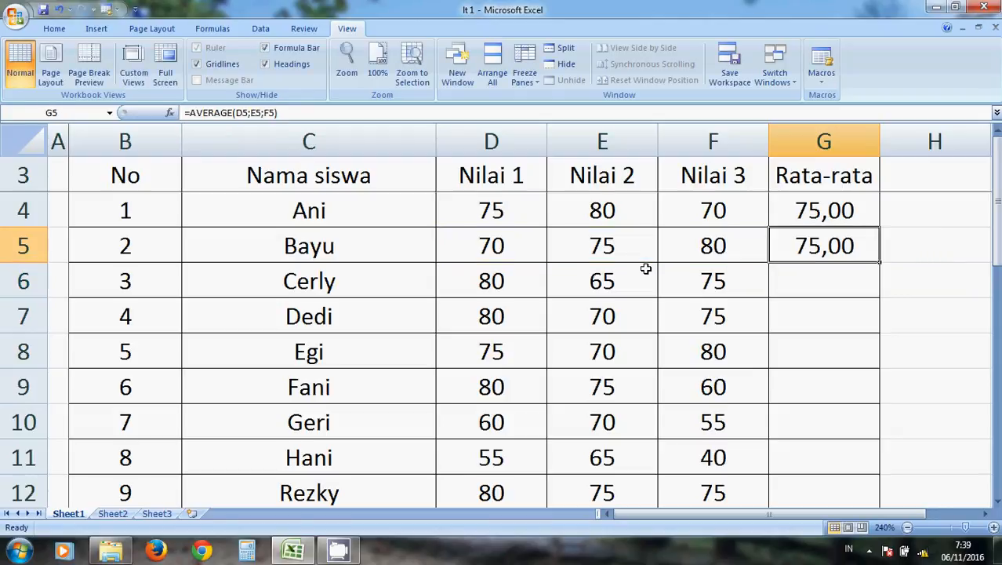
{"action": "left_click", "coordinate": [784, 211]}
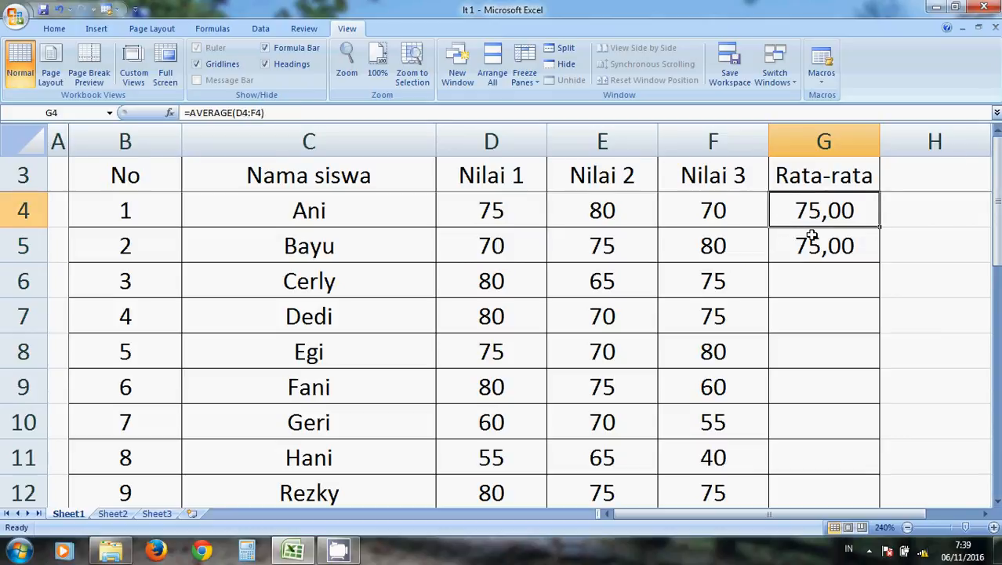
Enter =AVERAGE(D6:F6) in G6 to average the third student's scores as a range.
{"action": "left_click", "coordinate": [806, 285]}
{"action": "type", "text": "="}
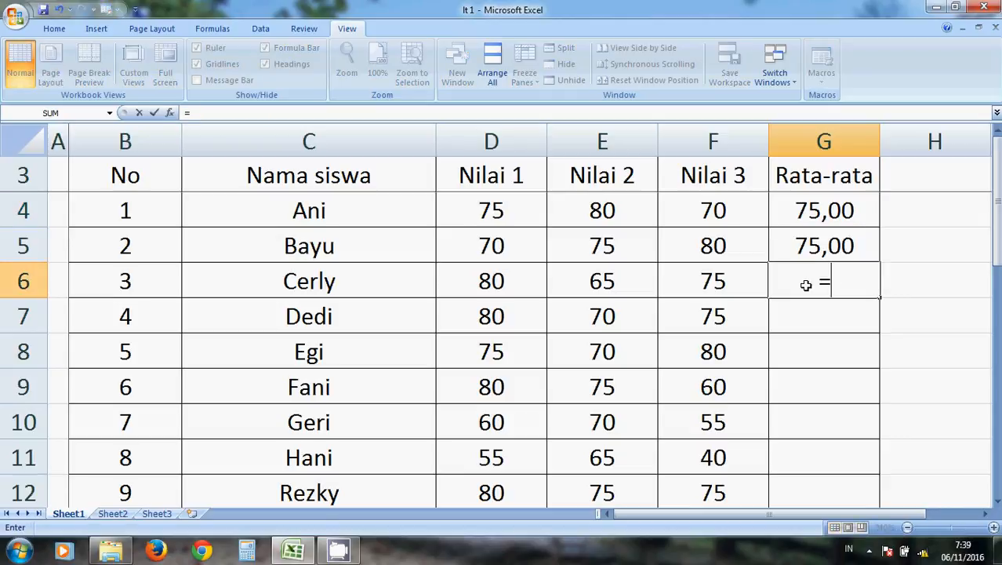
{"action": "type", "text": "A"}
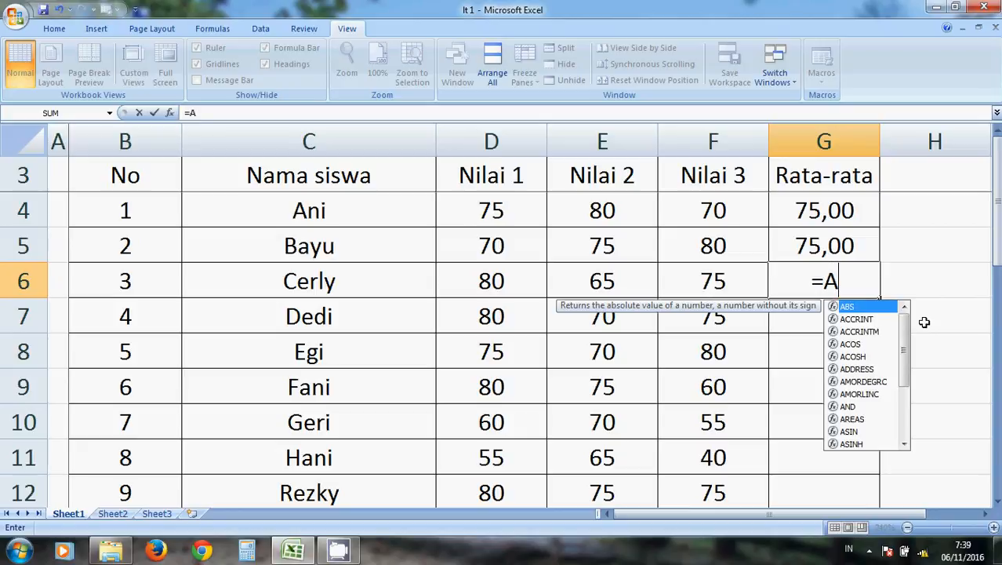
{"action": "type", "text": "VERAGE("}
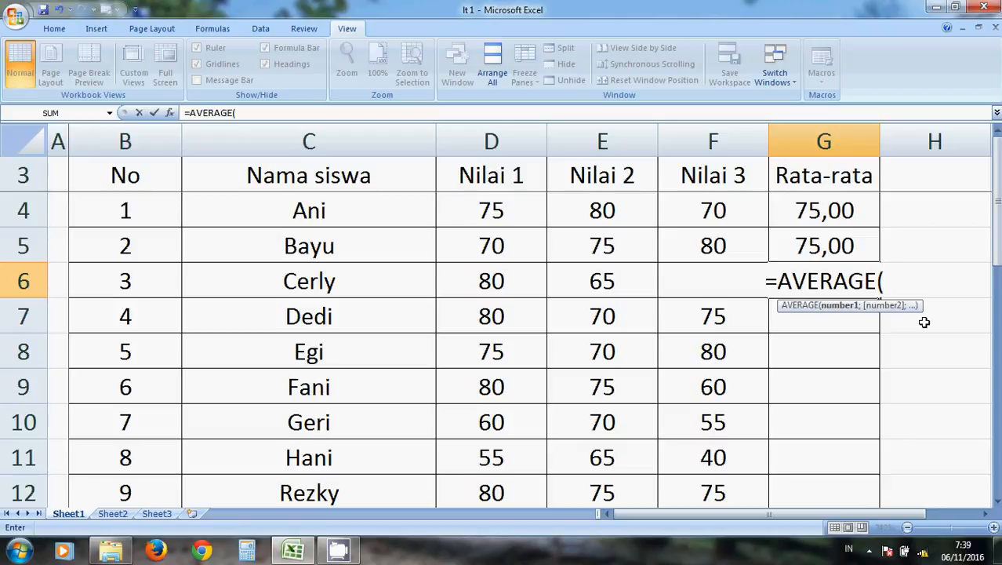
{"action": "left_click", "coordinate": [527, 282]}
{"action": "left_click_drag", "start_coordinate": [537, 282], "coordinate": [674, 281]}
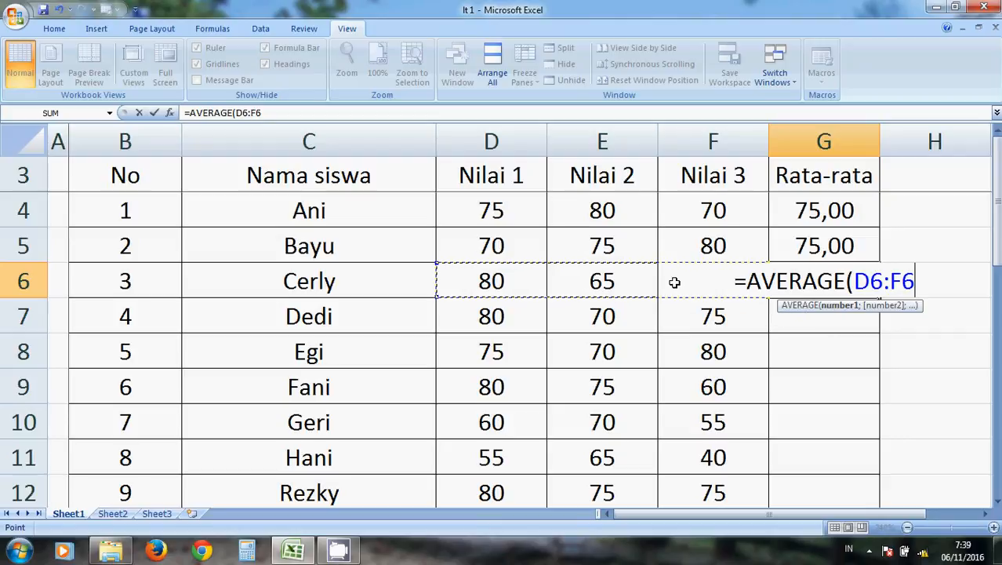
{"action": "type", "text": ")"}
{"action": "key", "text": "Return"}
{"action": "key", "text": "Up"}
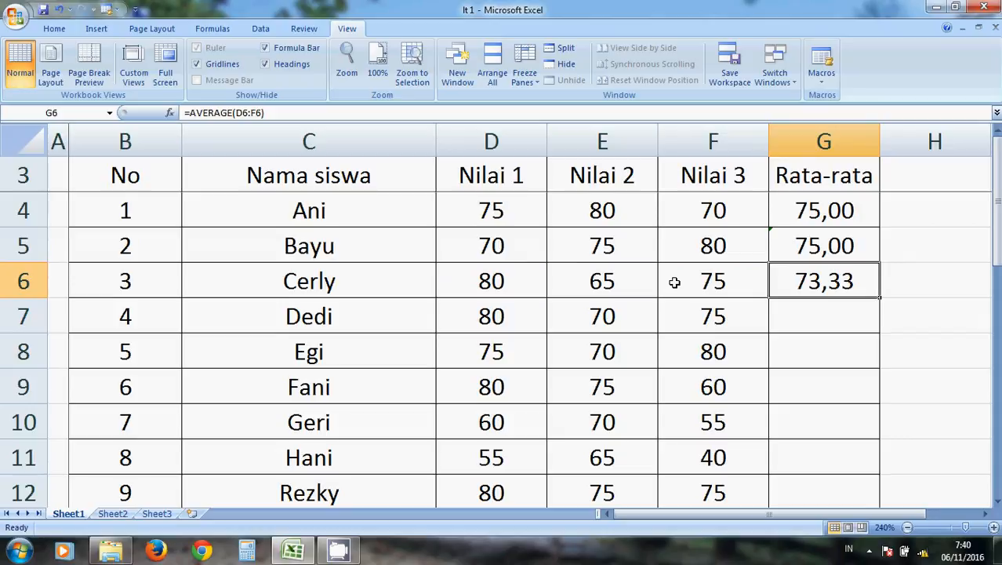
{"action": "key", "text": "Down"}
{"action": "key", "text": "Down"}
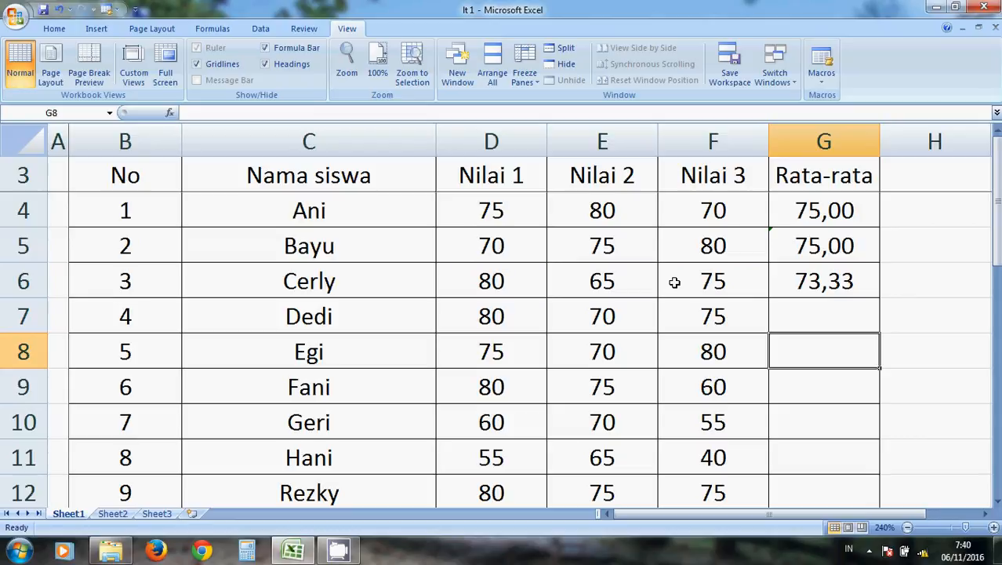
{"action": "key", "text": "Up"}
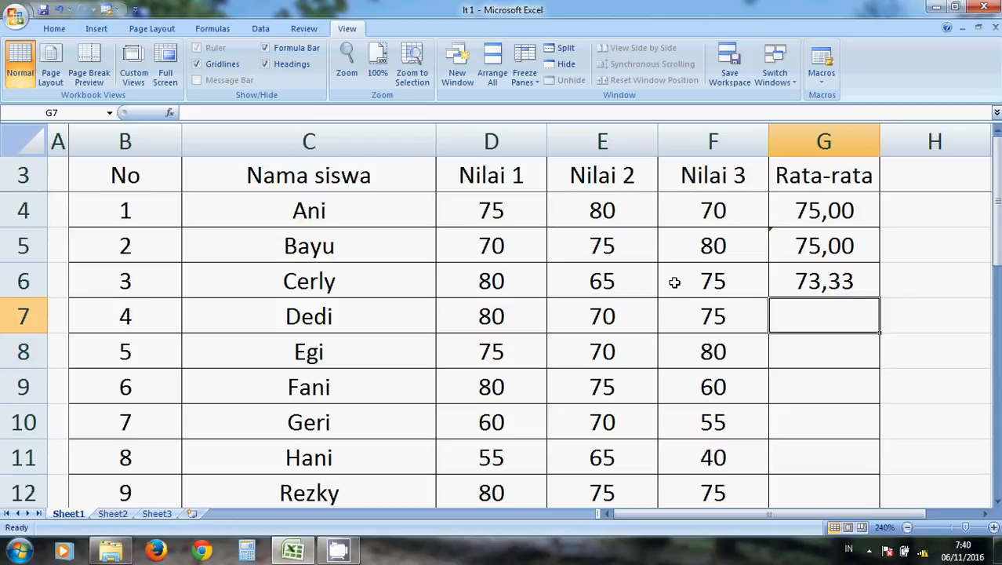
{"action": "key", "text": "Up"}
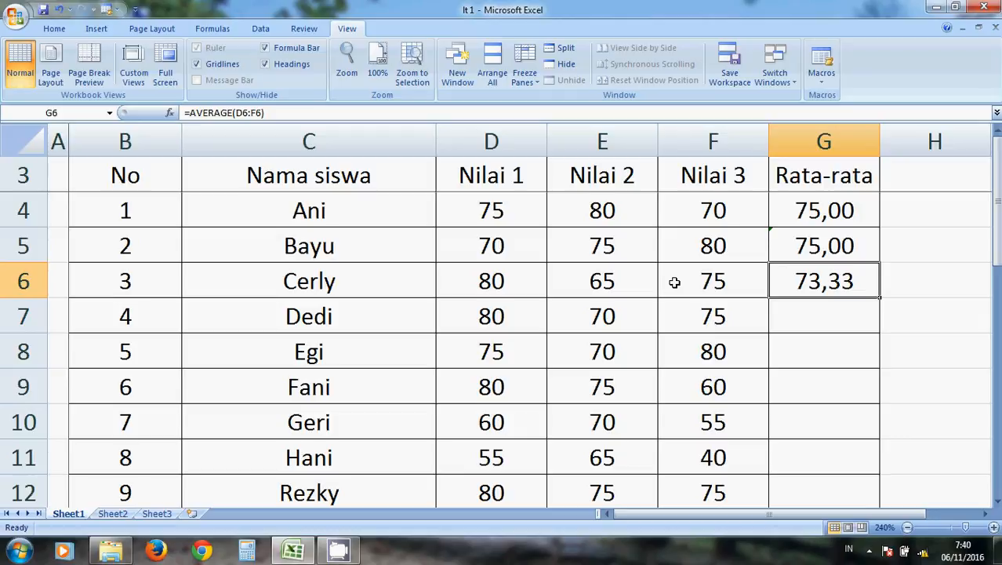
{"action": "key", "text": "Down"}
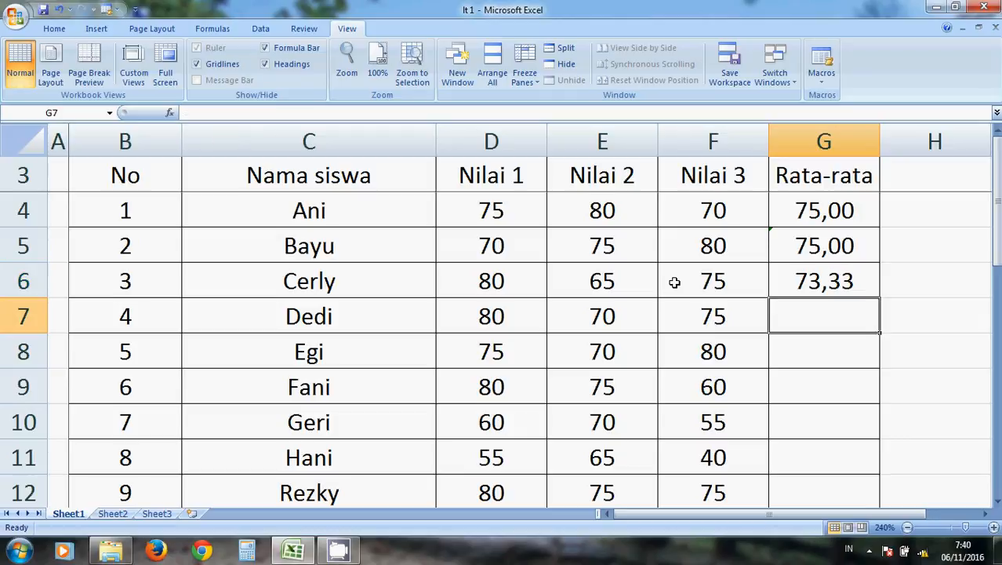
{"action": "key", "text": "Up"}
{"action": "key", "text": "Up"}
{"action": "key", "text": "Up"}
{"action": "key", "text": "Down"}
{"action": "key", "text": "Down"}
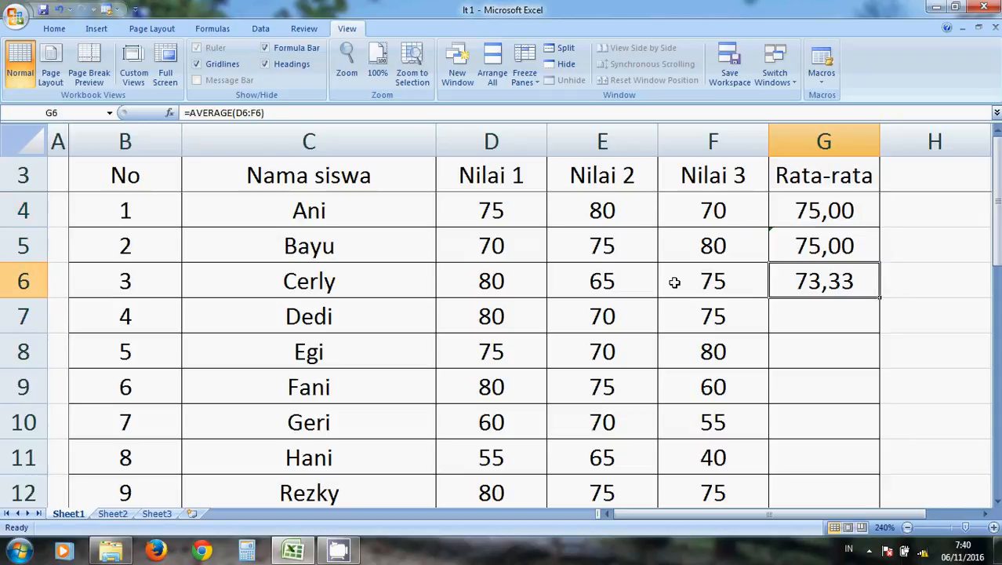
Copy the average formula from G6 into G7:G13 for the remaining students.
{"action": "key", "text": "ctrl+c"}
{"action": "key", "text": "Down"}
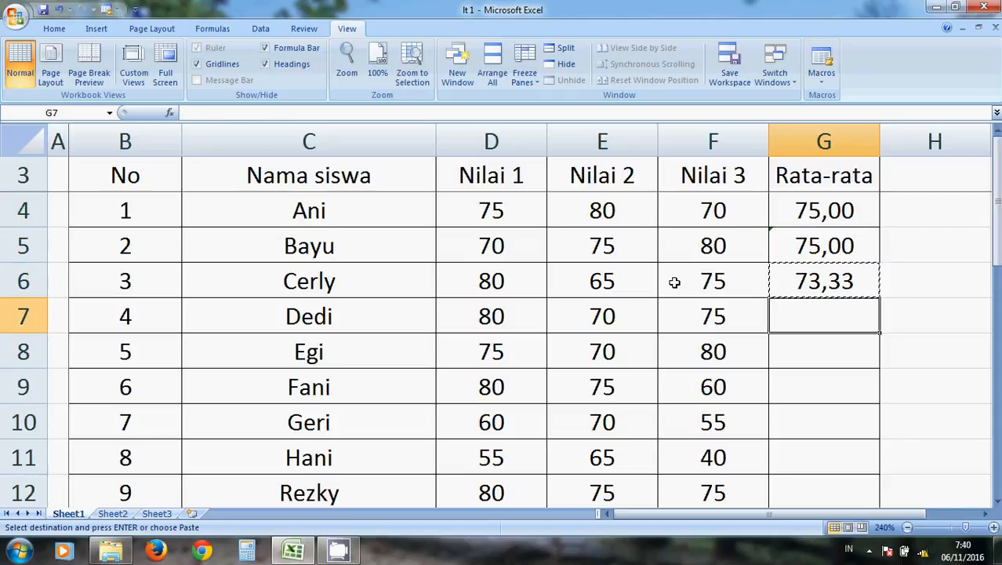
{"action": "key", "text": "Down"}
{"action": "left_click", "coordinate": [834, 324]}
{"action": "key", "text": "shift+Down"}
{"action": "key", "text": "shift+Down"}
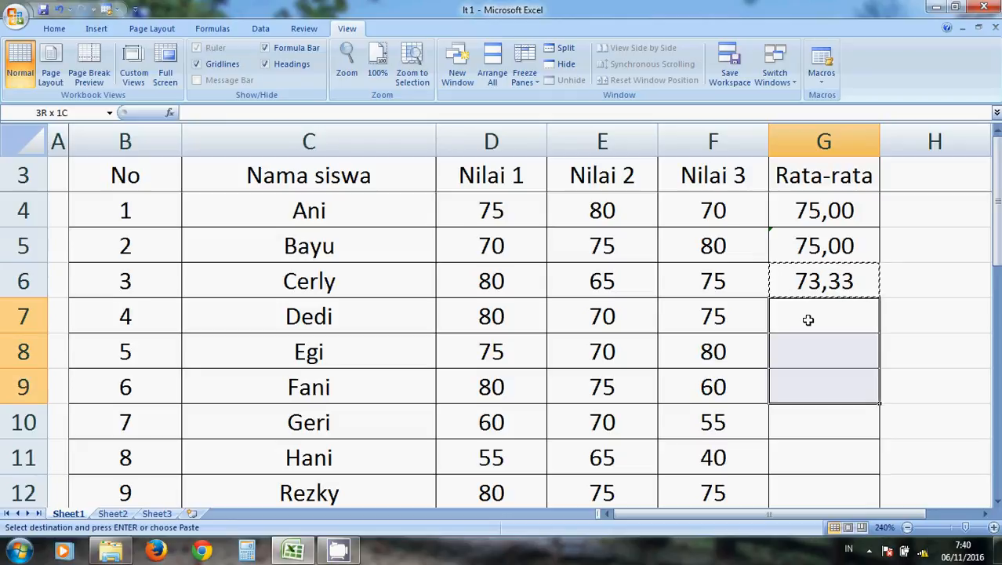
{"action": "key", "text": "shift+Down"}
{"action": "key", "text": "shift+Down"}
{"action": "key", "text": "shift+Down"}
{"action": "key", "text": "shift+Down"}
{"action": "key", "text": "shift+Down"}
{"action": "key", "text": "shift+Up"}
{"action": "key", "text": "shift+Up"}
{"action": "key", "text": "shift+Down"}
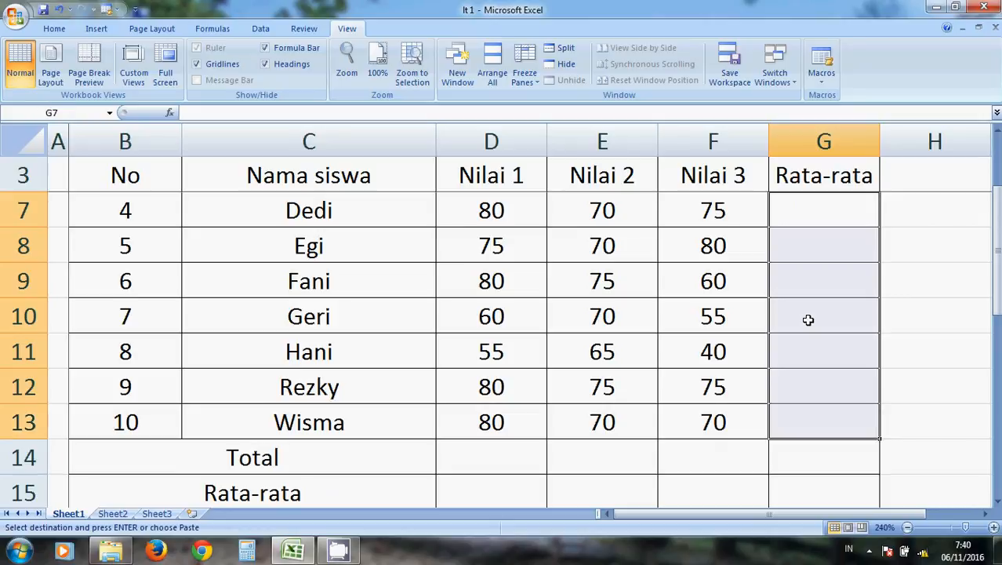
{"action": "key", "text": "ctrl+v"}
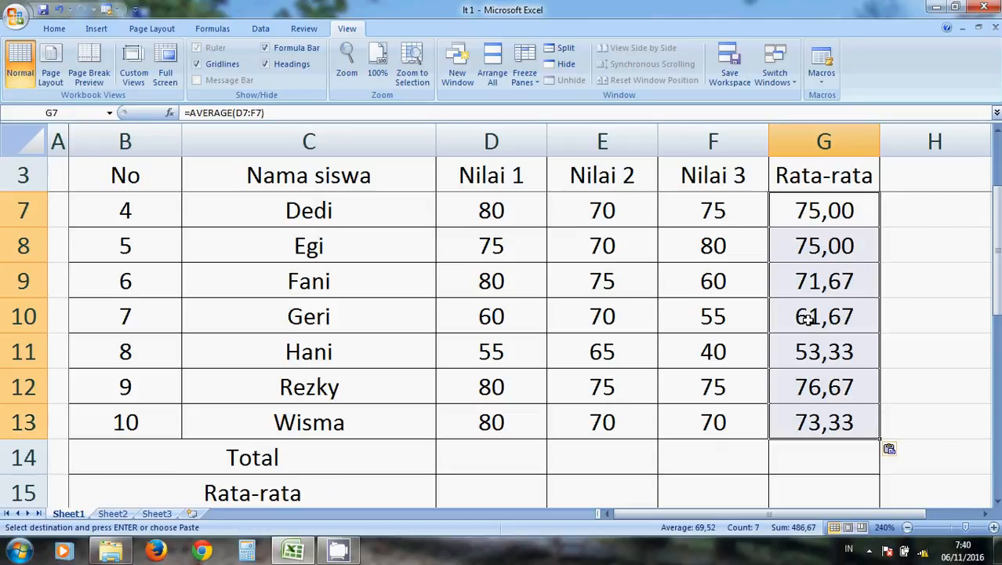
Enter =SUM(D4:D13) in D14 to total the Nilai 1 scores in the Total row.
{"action": "key", "text": "Down"}
{"action": "key", "text": "Down"}
{"action": "key", "text": "Down"}
{"action": "key", "text": "Down"}
{"action": "key", "text": "Down"}
{"action": "key", "text": "Down"}
{"action": "key", "text": "Down"}
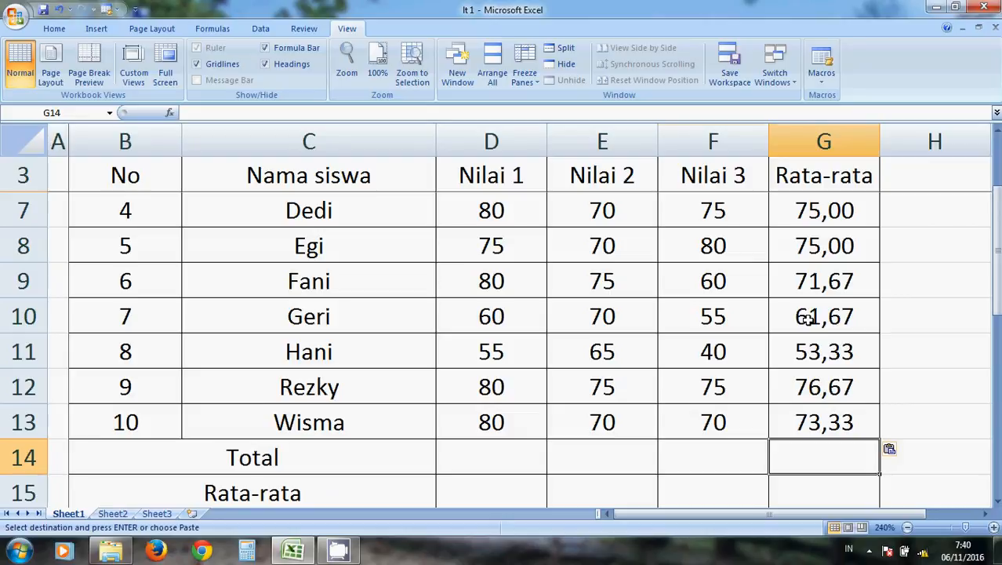
{"action": "key", "text": "Left"}
{"action": "key", "text": "Left"}
{"action": "key", "text": "Left"}
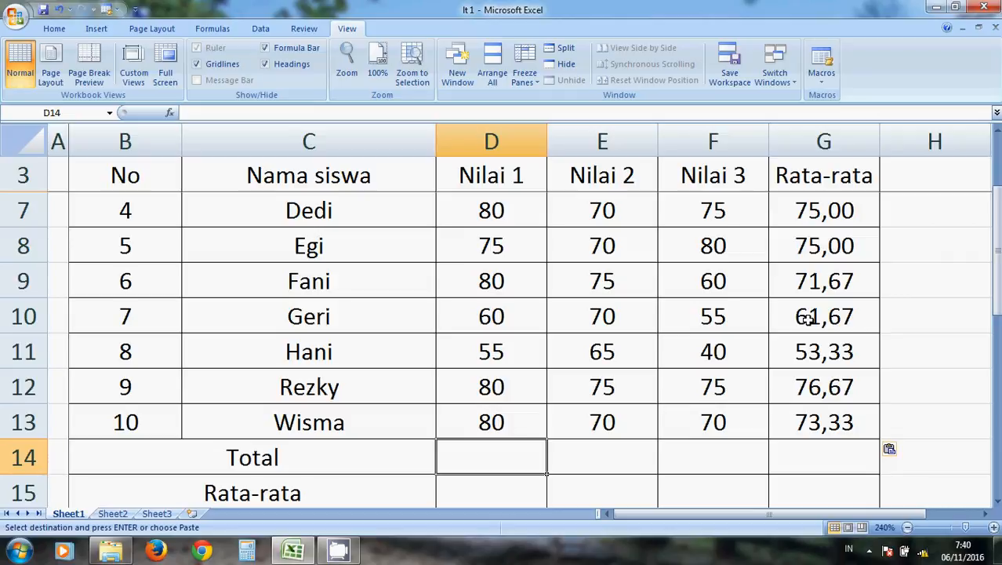
{"action": "type", "text": "="}
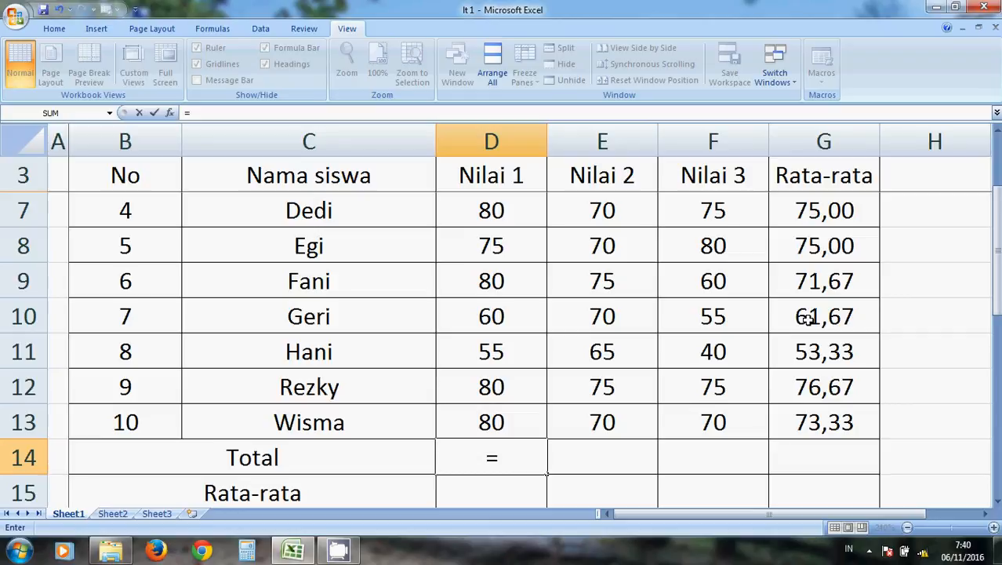
{"action": "type", "text": "SUM"}
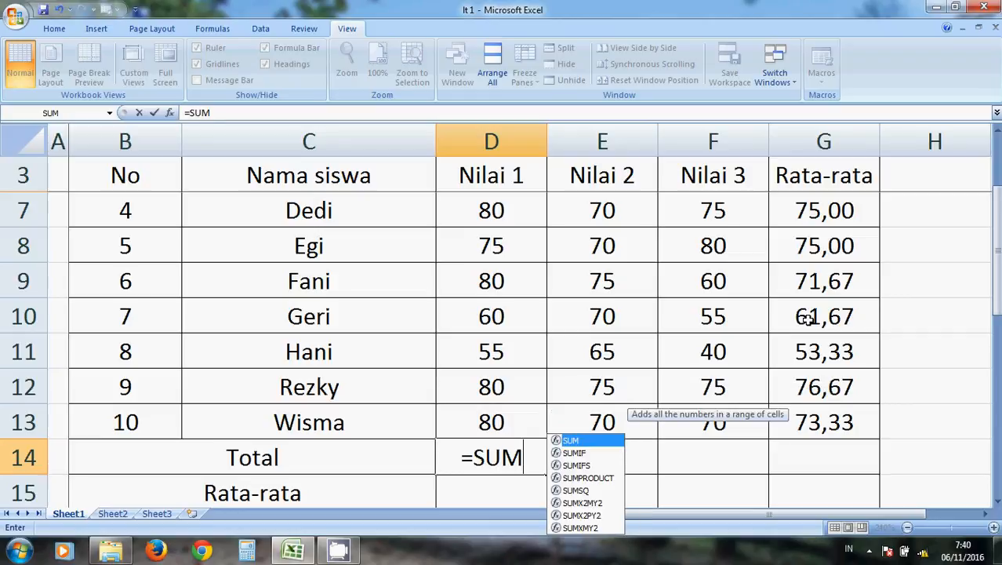
{"action": "type", "text": "("}
{"action": "left_click_drag", "start_coordinate": [999, 316], "coordinate": [999, 312]}
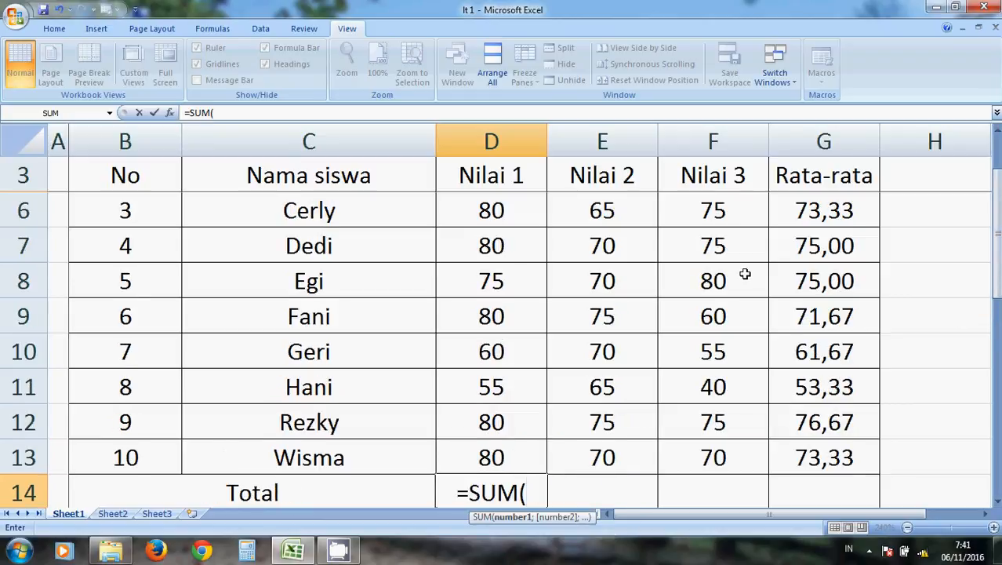
{"action": "left_click_drag", "start_coordinate": [999, 258], "coordinate": [999, 241]}
{"action": "left_click_drag", "start_coordinate": [526, 217], "coordinate": [513, 313]}
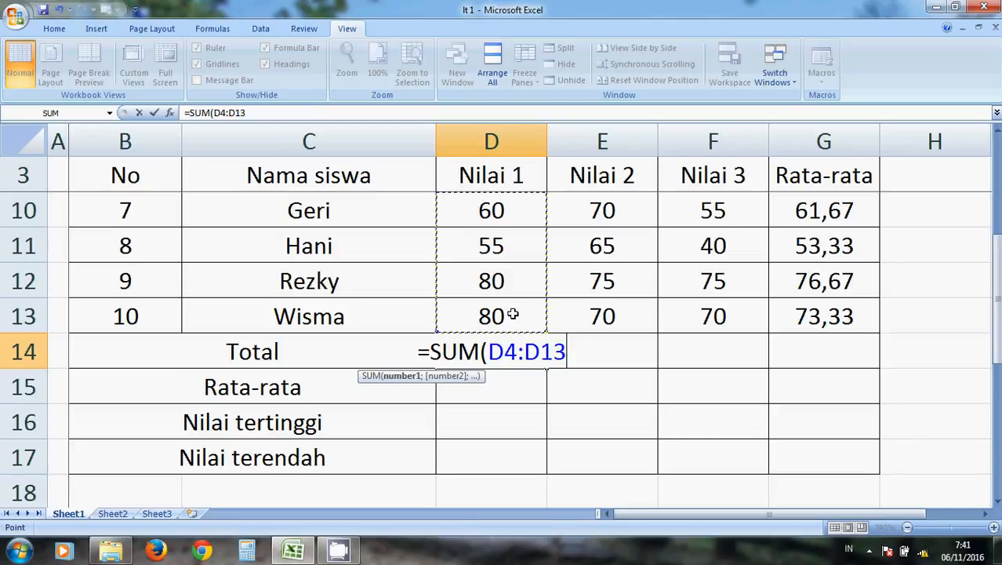
{"action": "type", "text": ")"}
{"action": "key", "text": "Return"}
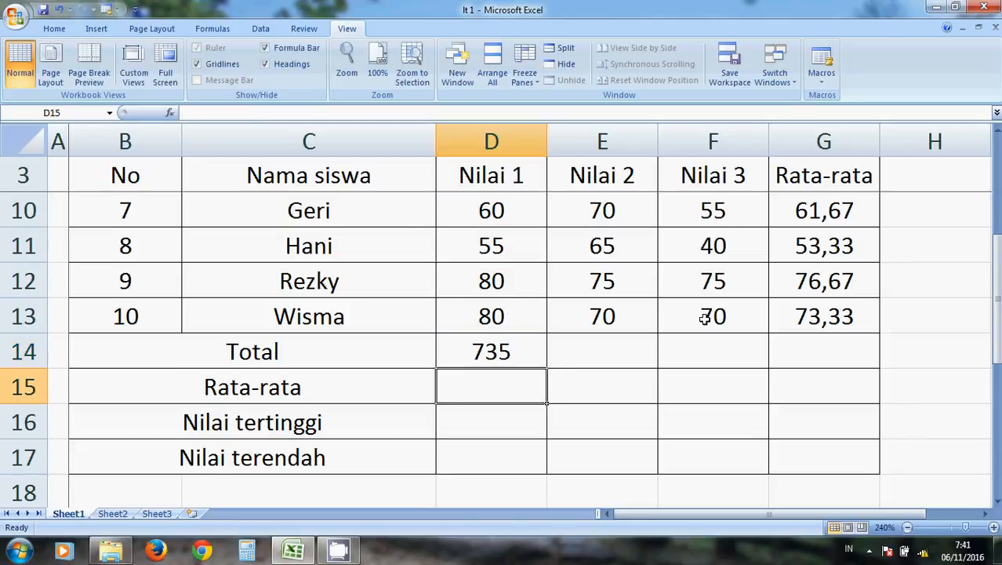
Copy the total formula from D14 into E14:F14 for Nilai 2 and Nilai 3.
{"action": "key", "text": "Up"}
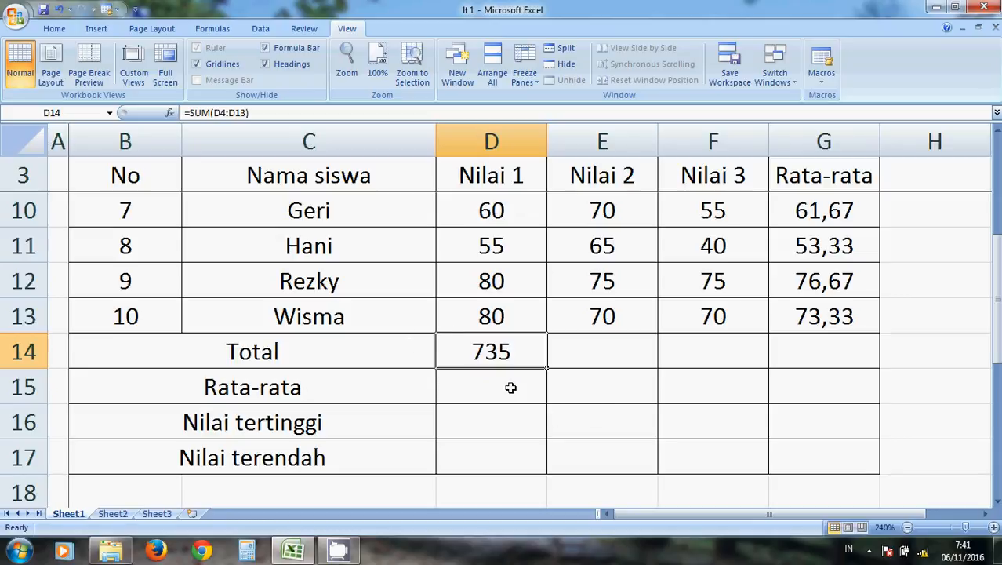
{"action": "left_click", "coordinate": [577, 366]}
{"action": "key", "text": "Left"}
{"action": "key", "text": "Right"}
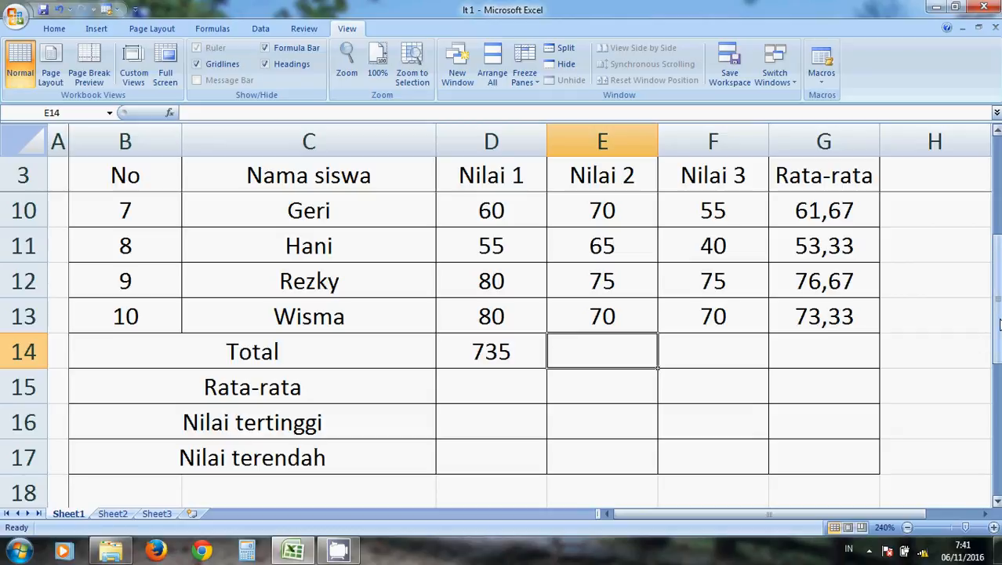
{"action": "key", "text": "Left"}
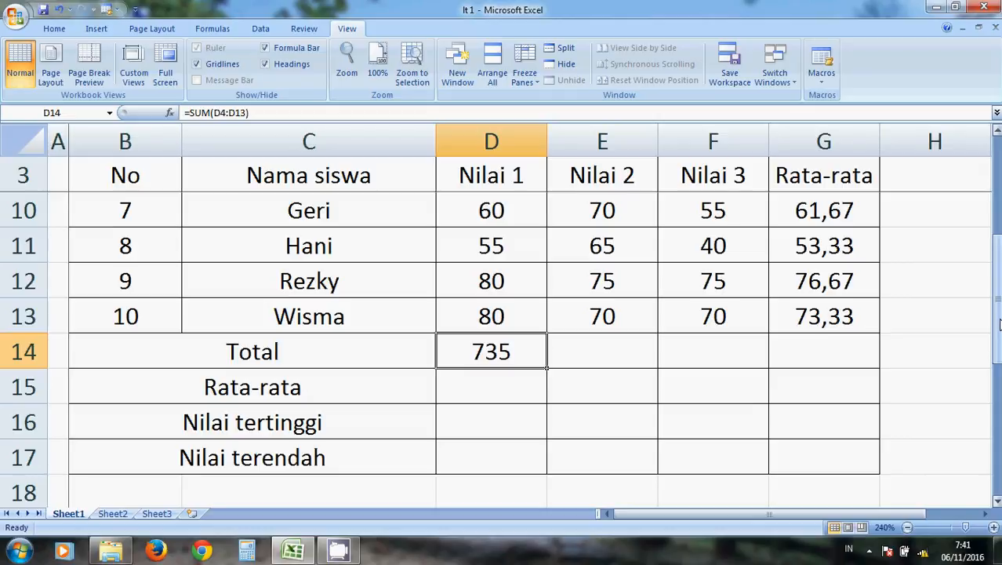
{"action": "key", "text": "ctrl+c"}
{"action": "key", "text": "Right"}
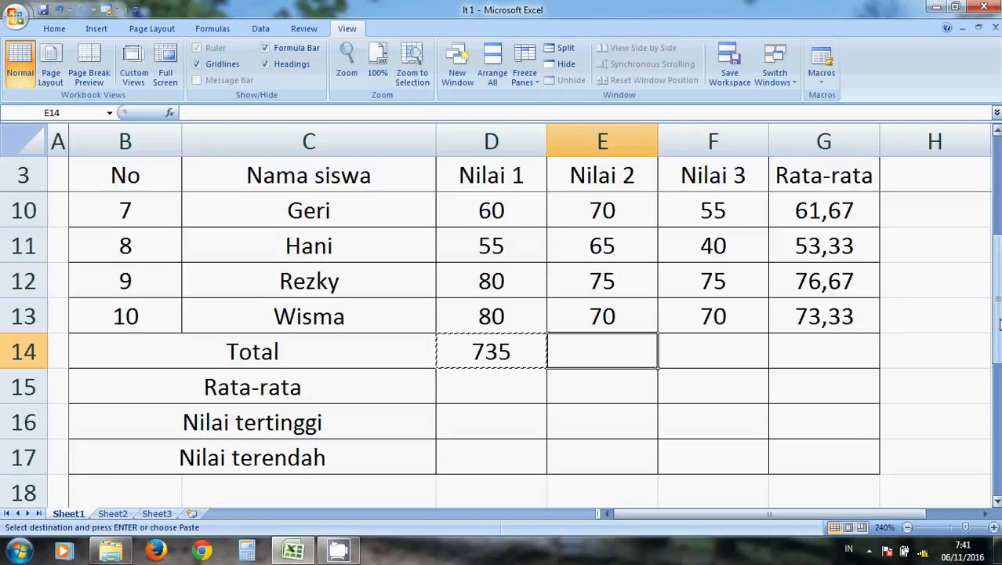
{"action": "key", "text": "shift+Right"}
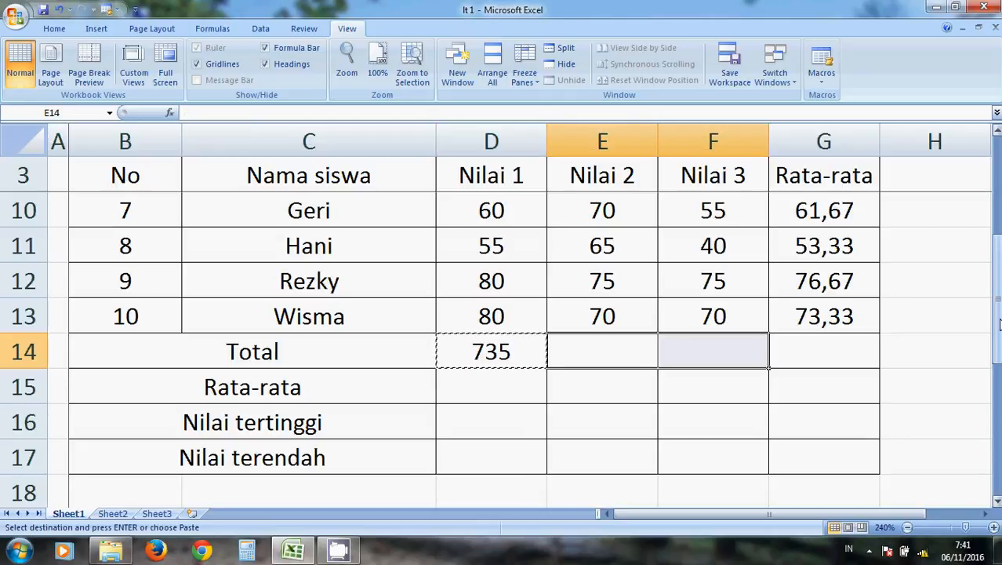
{"action": "key", "text": "ctrl+v"}
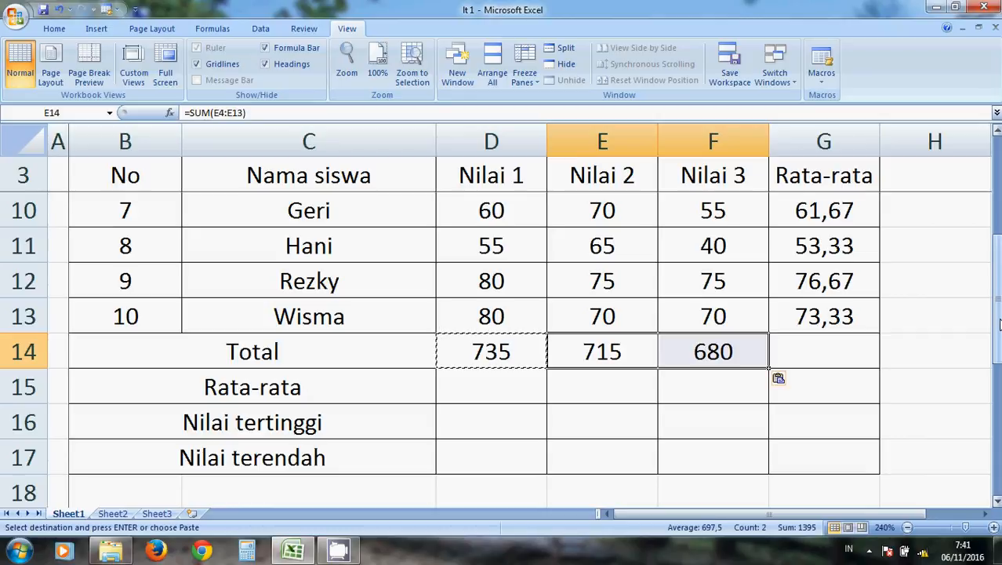
Enter =AVERAGE(D4:D13) in D15 to average the Nilai 1 scores in the Rata-rata row.
{"action": "key", "text": "Down"}
{"action": "key", "text": "Left"}
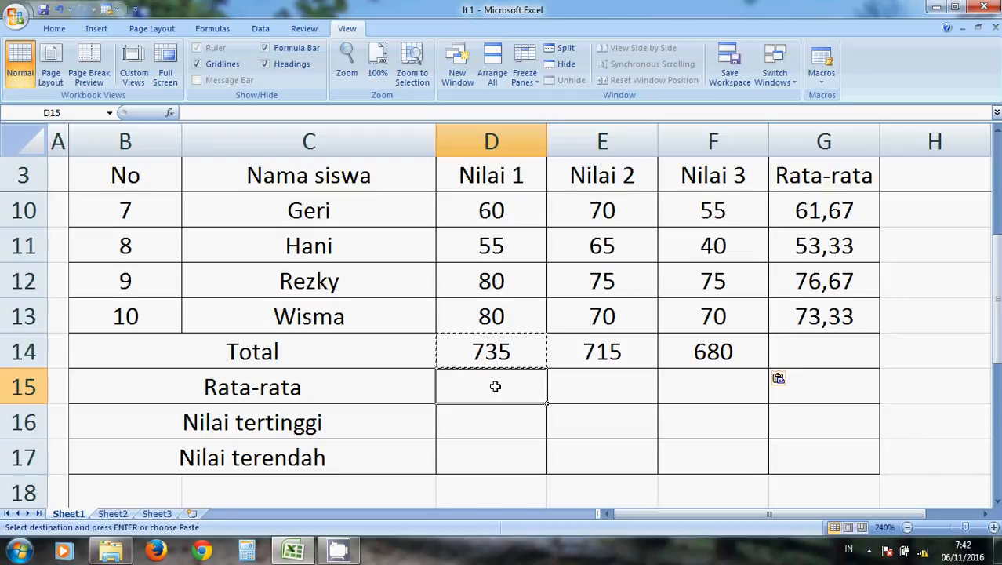
{"action": "type", "text": "="}
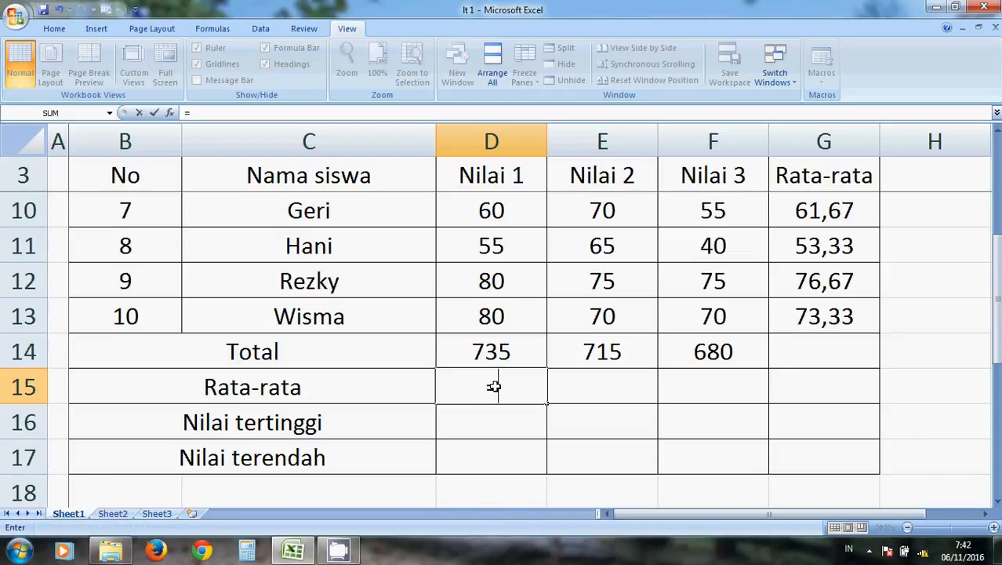
{"action": "type", "text": "AVERAGE("}
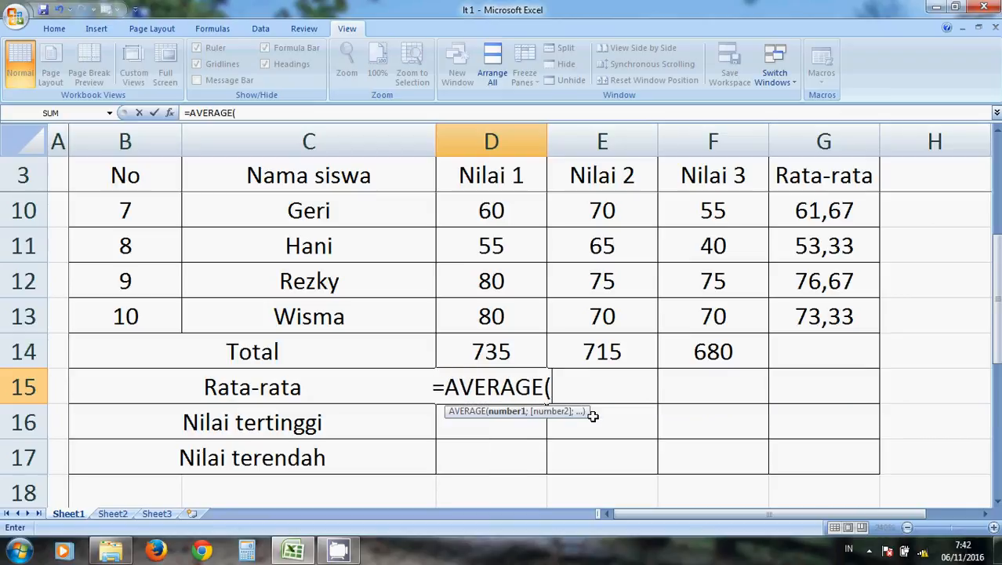
{"action": "left_click_drag", "start_coordinate": [995, 337], "coordinate": [996, 235]}
{"action": "left_click_drag", "start_coordinate": [530, 213], "coordinate": [510, 352]}
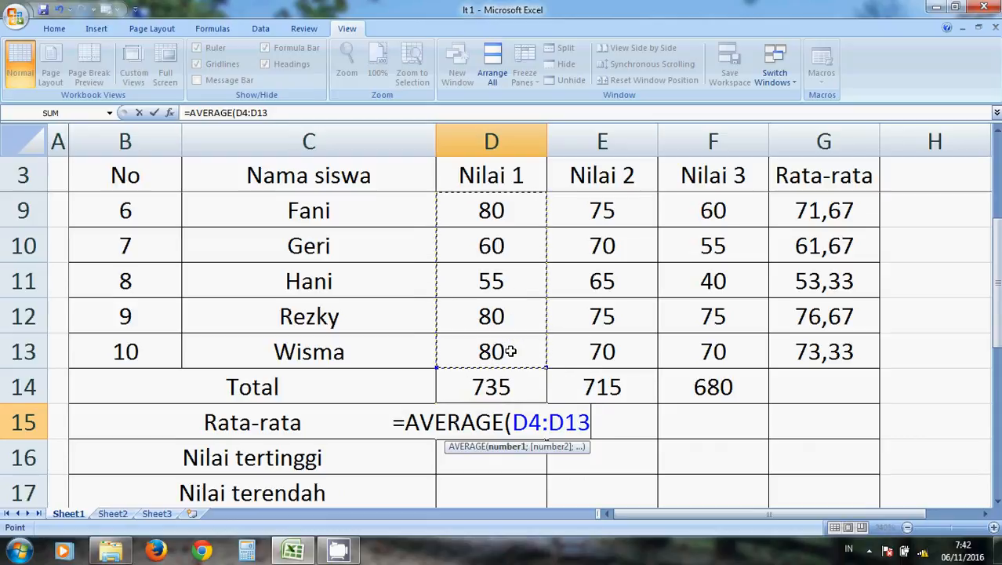
{"action": "type", "text": ")"}
{"action": "key", "text": "Return"}
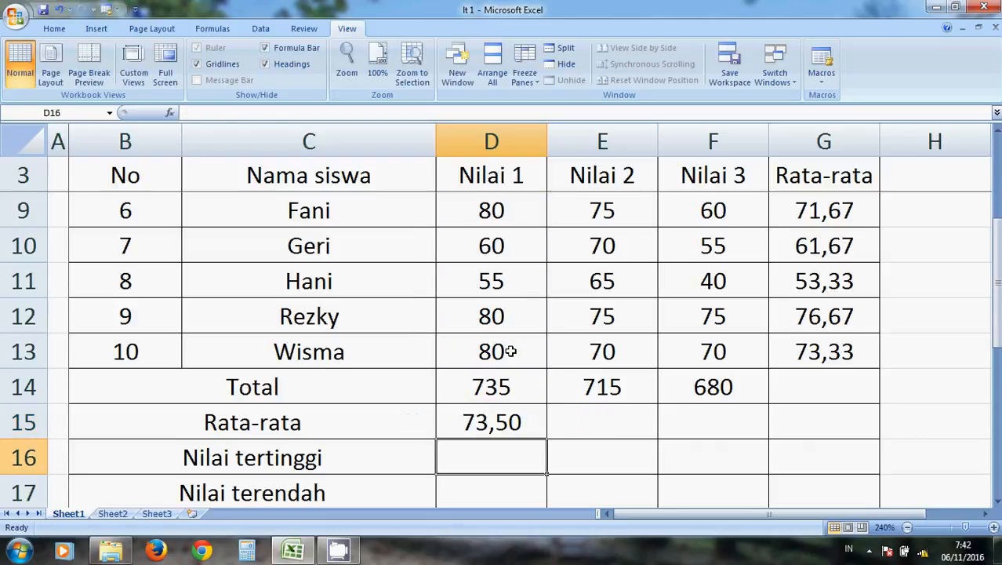
Copy the average formula from D15 into E15:F15 for Nilai 2 and Nilai 3.
{"action": "key", "text": "Up"}
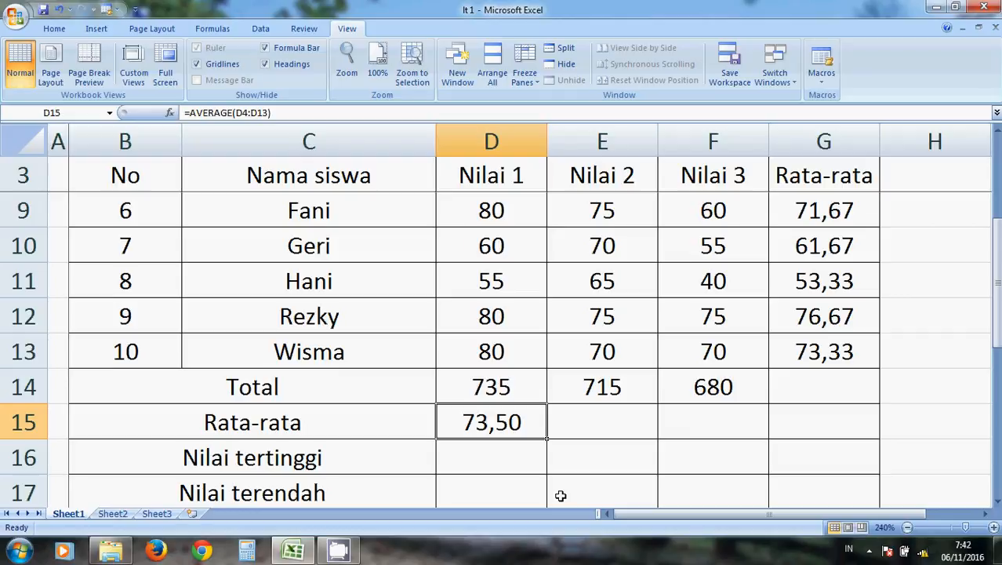
{"action": "key", "text": "ctrl+c"}
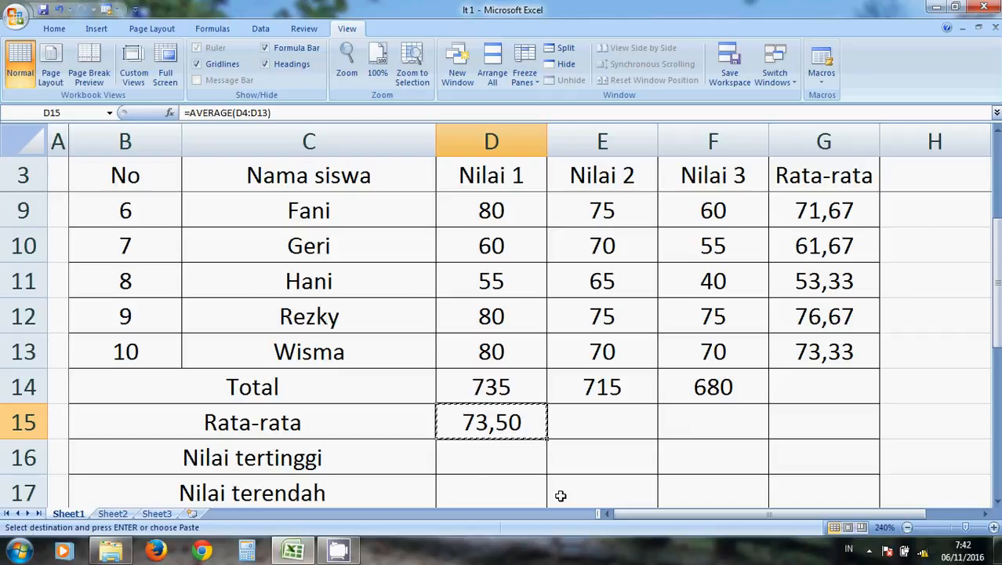
{"action": "left_click", "coordinate": [601, 413]}
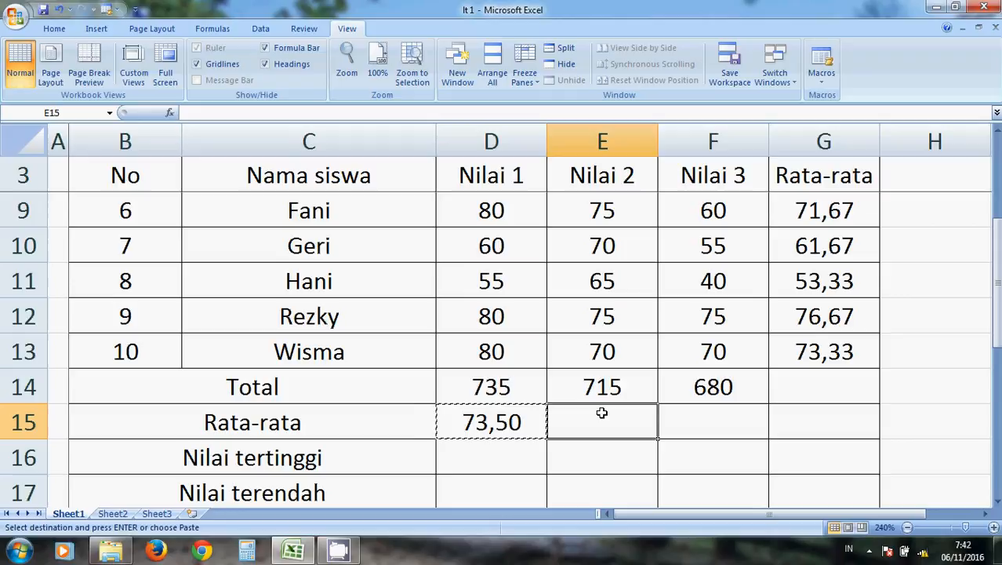
{"action": "key", "text": "shift+Right"}
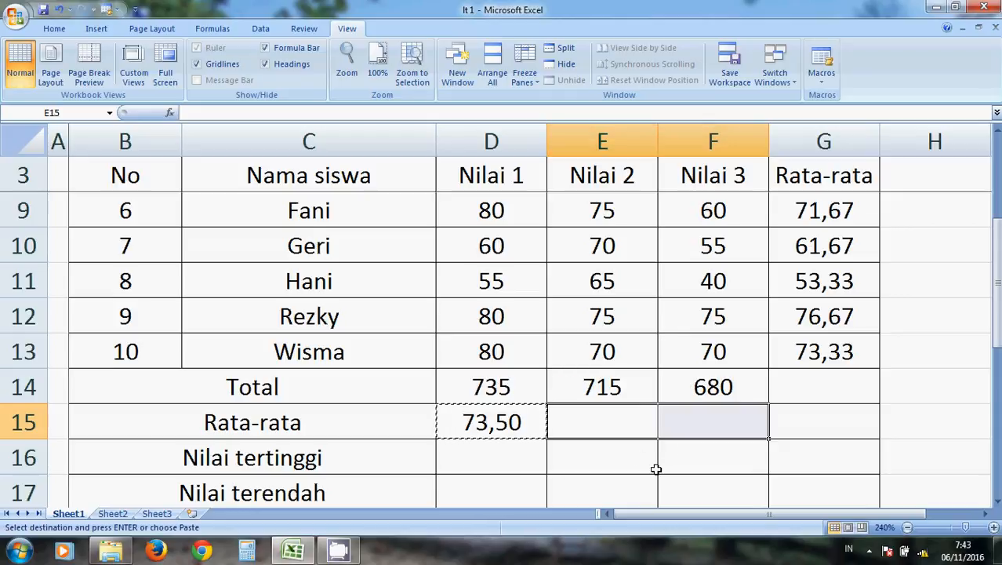
{"action": "key", "text": "ctrl+v"}
Enter =LARGE(D4:D13;1) in D16 to find the highest Nilai 1 score in the Nilai tertinggi row.
{"action": "key", "text": "Down"}
{"action": "key", "text": "Left"}
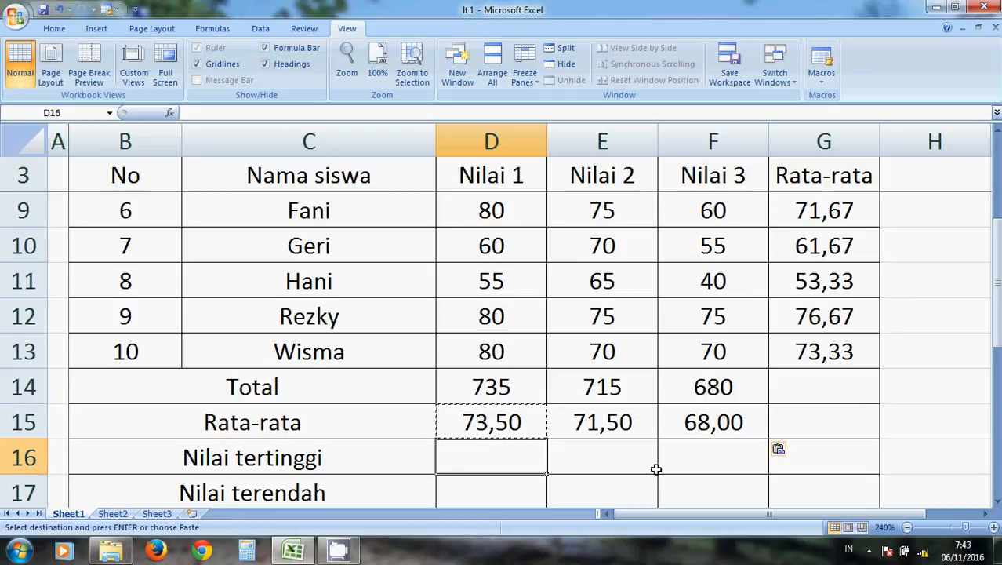
{"action": "type", "text": "="}
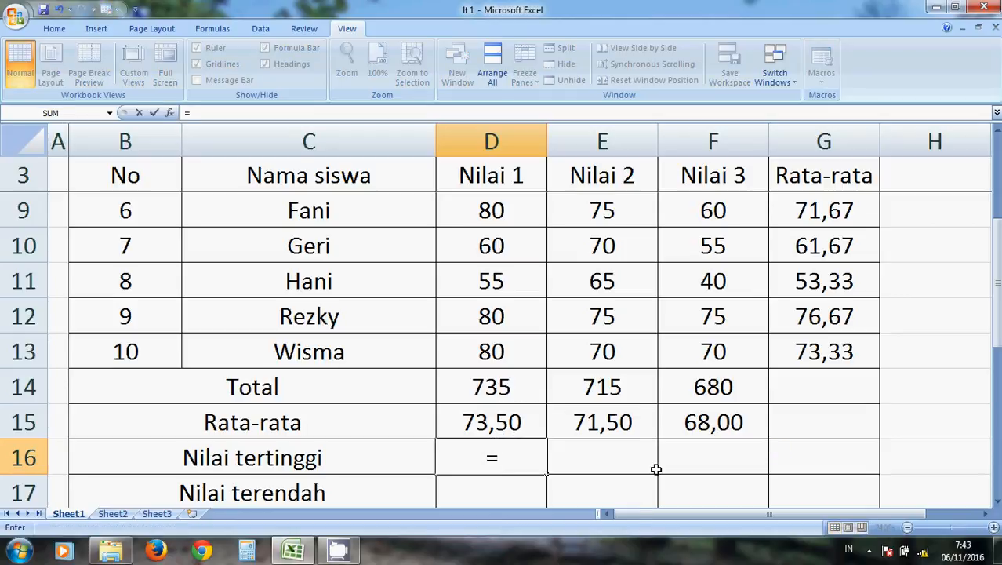
{"action": "type", "text": "LARGE"}
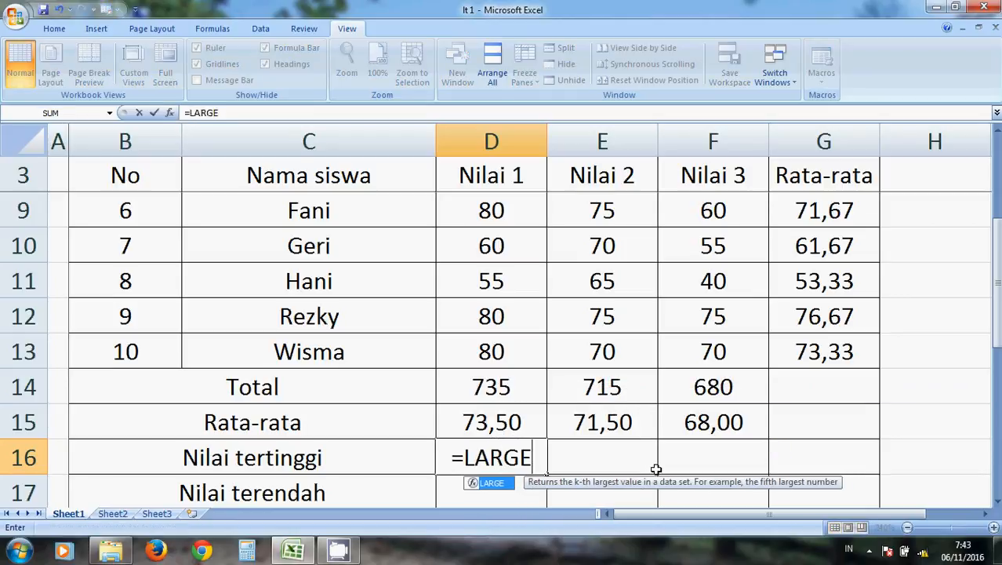
{"action": "type", "text": "("}
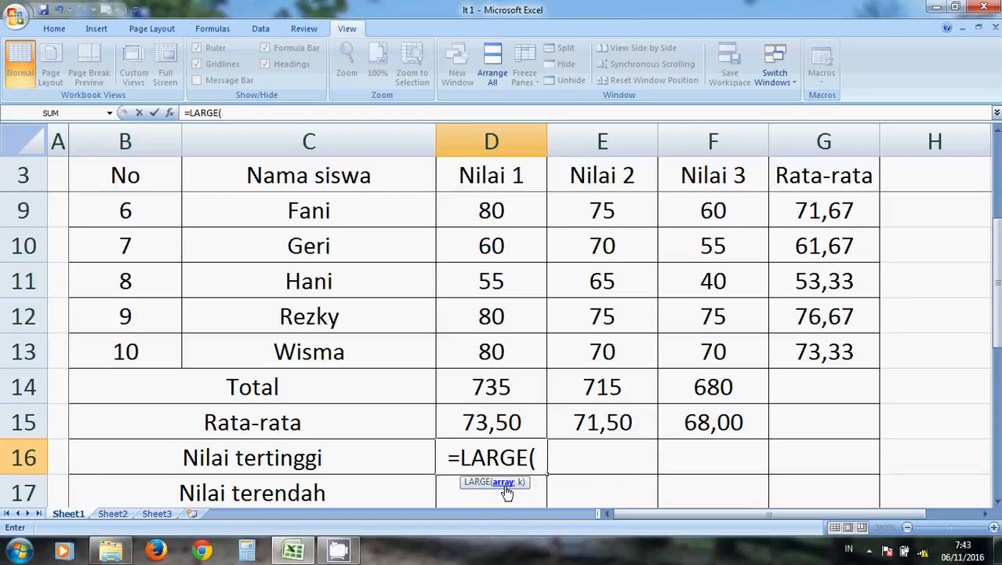
{"action": "left_click_drag", "start_coordinate": [997, 311], "coordinate": [998, 301]}
{"action": "left_click_drag", "start_coordinate": [524, 205], "coordinate": [496, 338]}
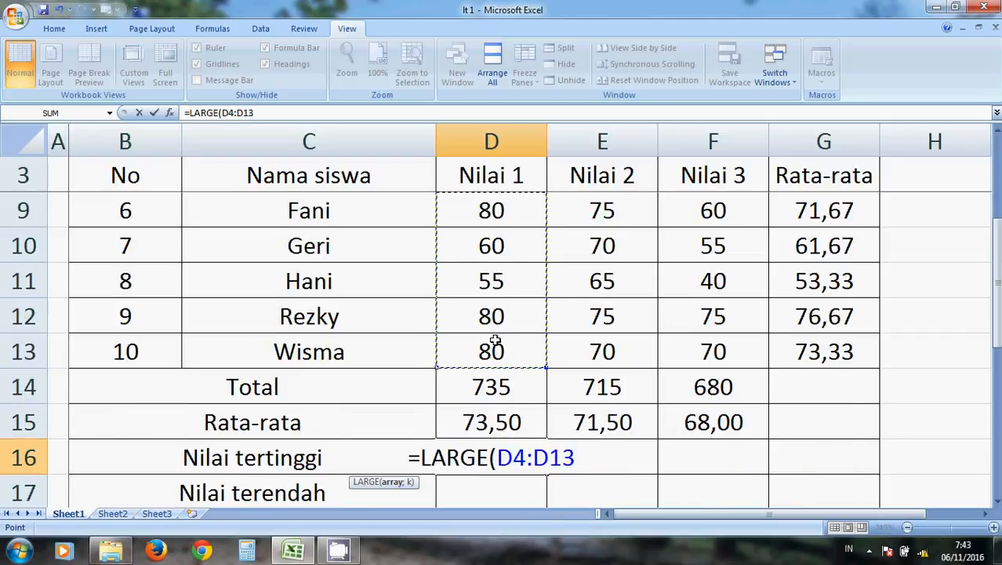
{"action": "type", "text": ";"}
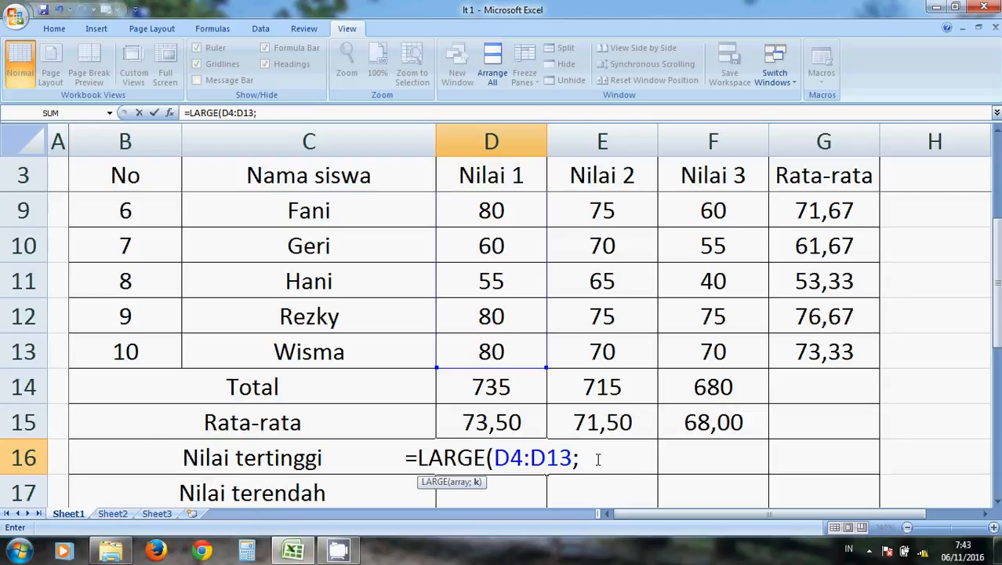
{"action": "type", "text": "1"}
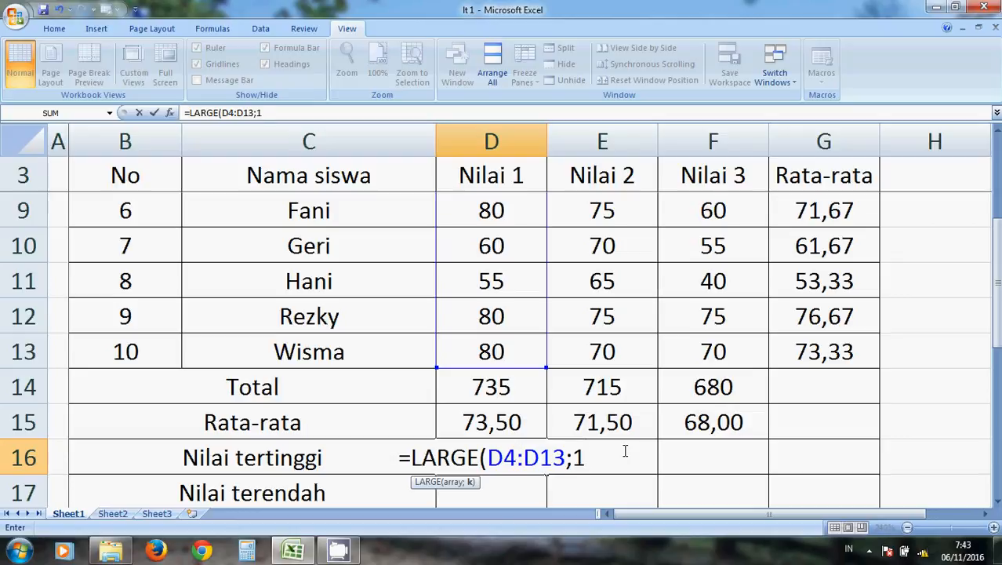
{"action": "type", "text": ")"}
{"action": "key", "text": "Return"}
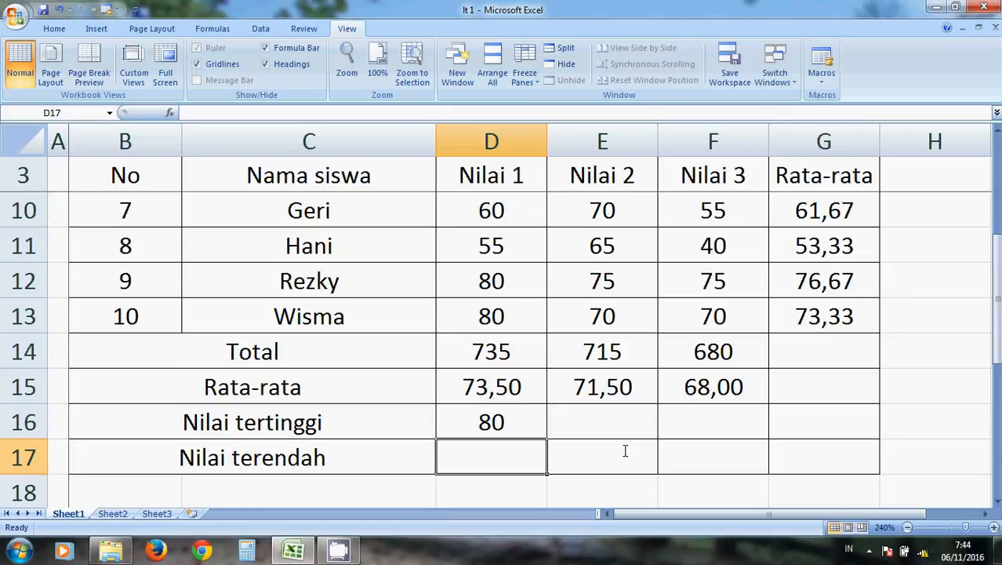
Enter =MAX(E4:E13) in E16 to find the highest Nilai 2 score in the Nilai tertinggi row.
{"action": "key", "text": "Up"}
{"action": "key", "text": "Right"}
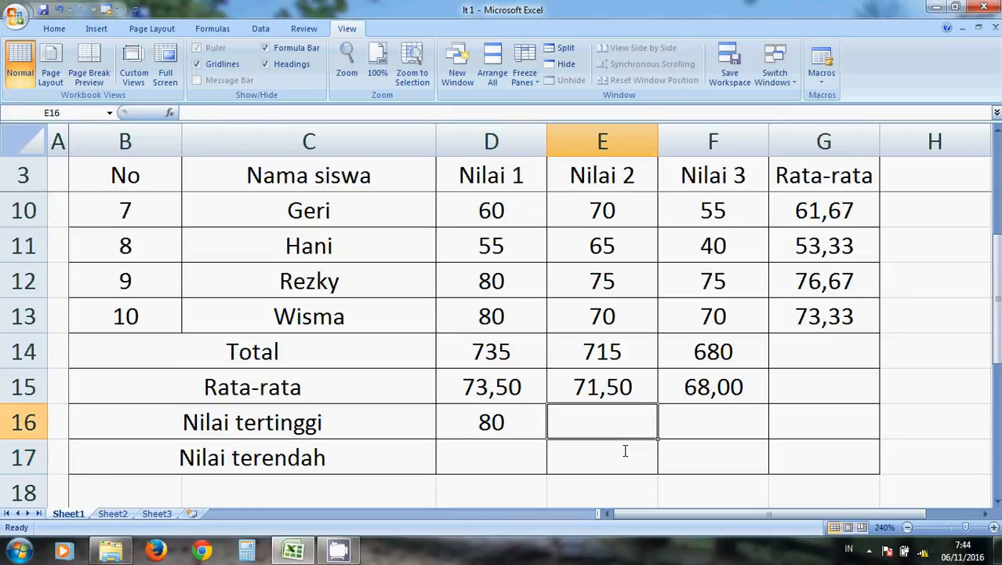
{"action": "type", "text": "="}
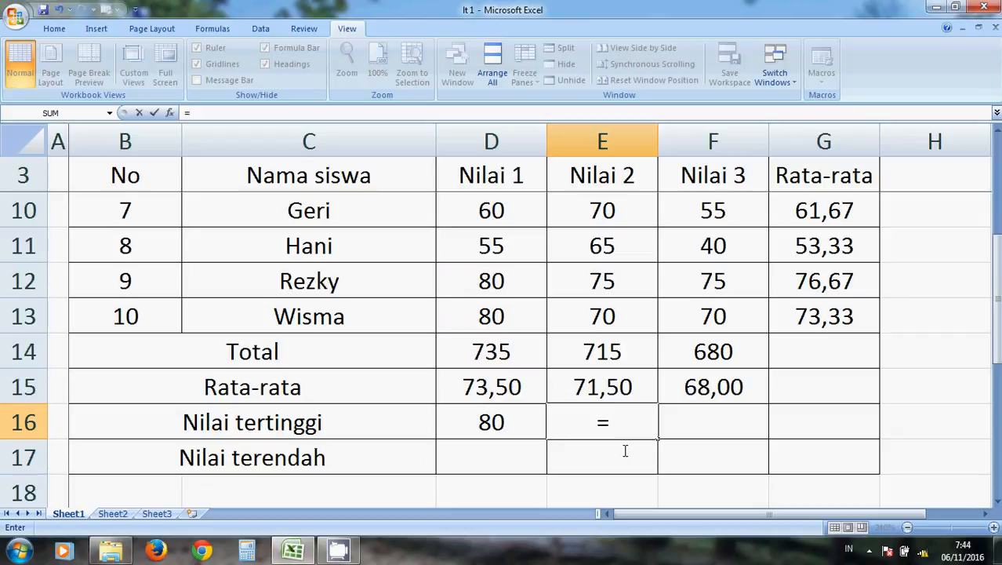
{"action": "type", "text": "MAX"}
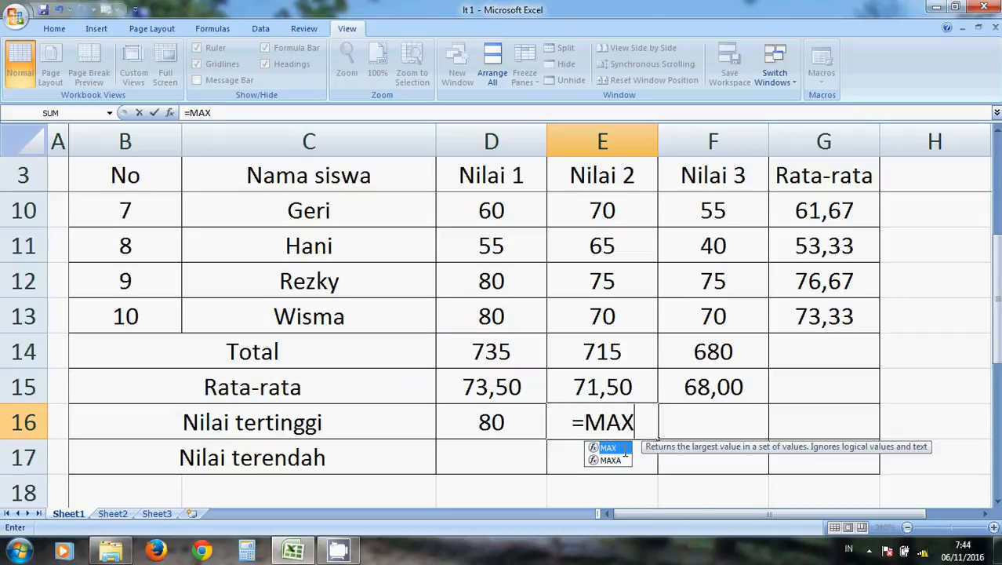
{"action": "type", "text": "("}
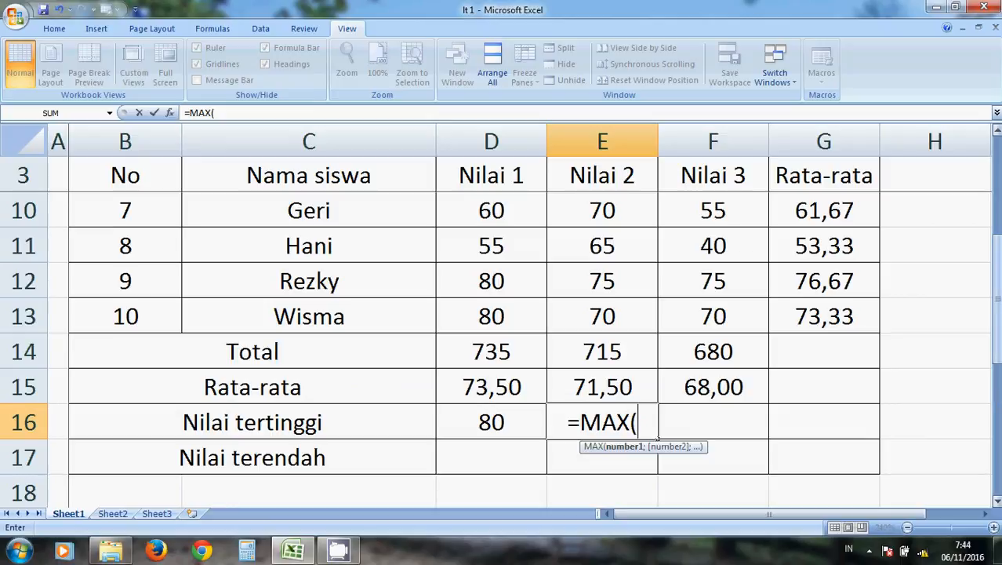
{"action": "left_click_drag", "start_coordinate": [999, 345], "coordinate": [998, 318]}
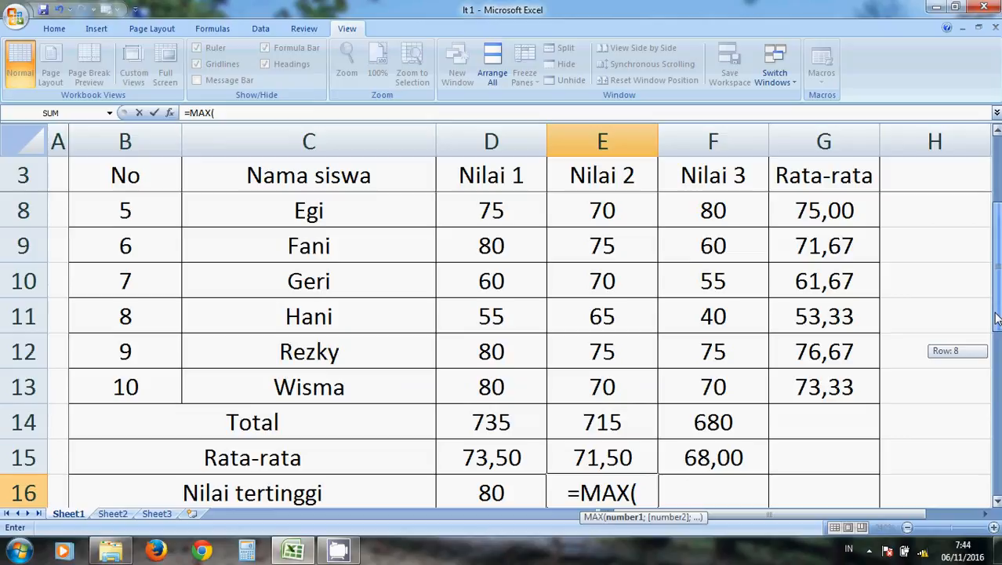
{"action": "left_click_drag", "start_coordinate": [997, 318], "coordinate": [998, 276]}
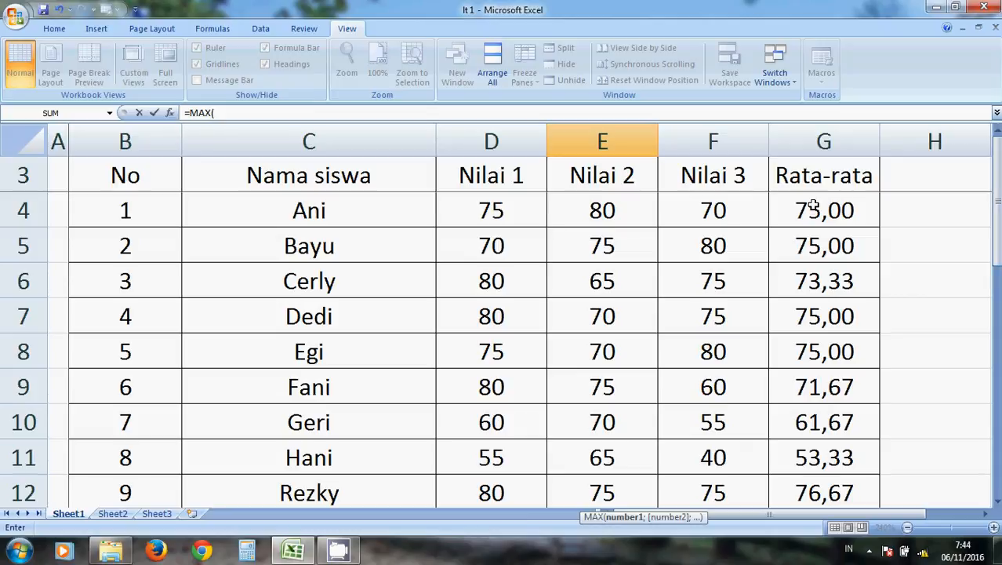
{"action": "left_click", "coordinate": [627, 209]}
{"action": "left_click_drag", "start_coordinate": [629, 209], "coordinate": [618, 350]}
{"action": "type", "text": ")"}
{"action": "key", "text": "Return"}
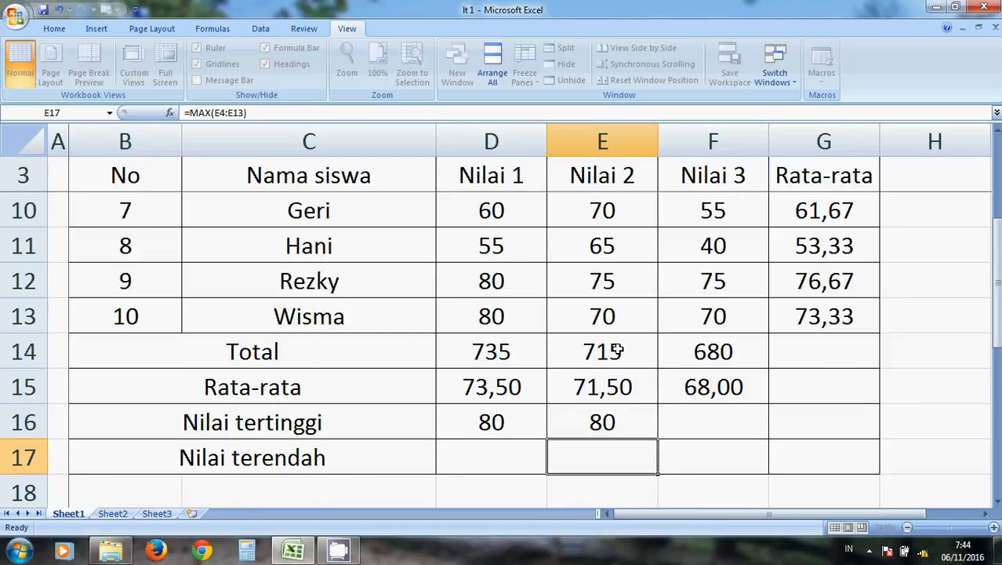
Copy the MAX formula from E16 into F16 for the highest Nilai 3 score.
{"action": "key", "text": "Up"}
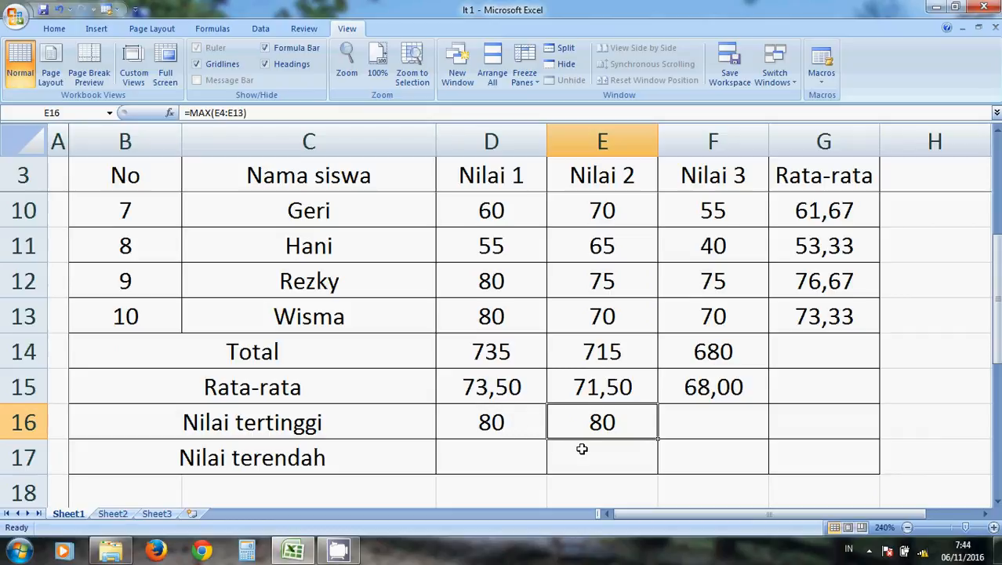
{"action": "left_click", "coordinate": [534, 437]}
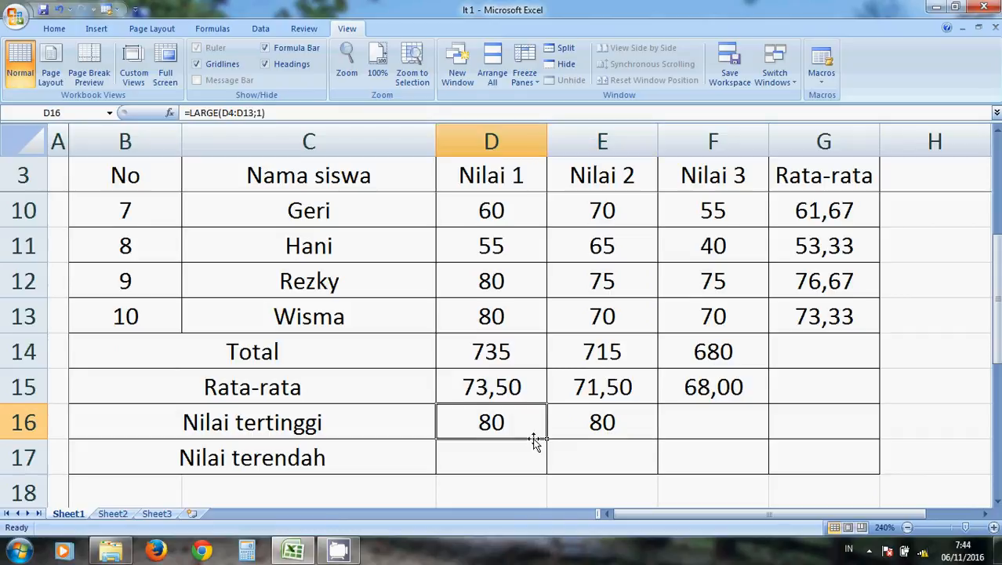
{"action": "left_click", "coordinate": [628, 423]}
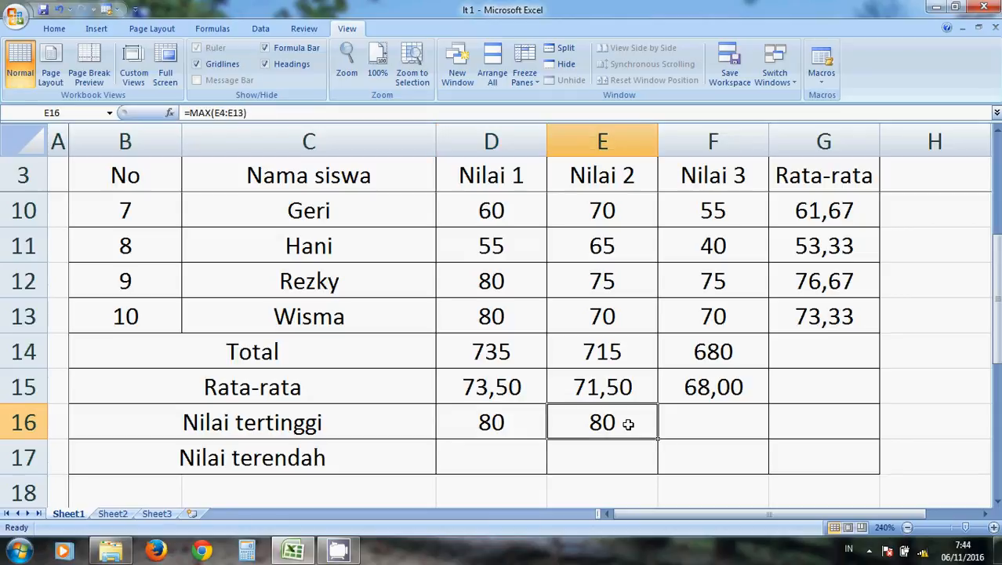
{"action": "key", "text": "Right"}
{"action": "key", "text": "Left"}
{"action": "key", "text": "Right"}
{"action": "key", "text": "Left"}
{"action": "key", "text": "ctrl+c"}
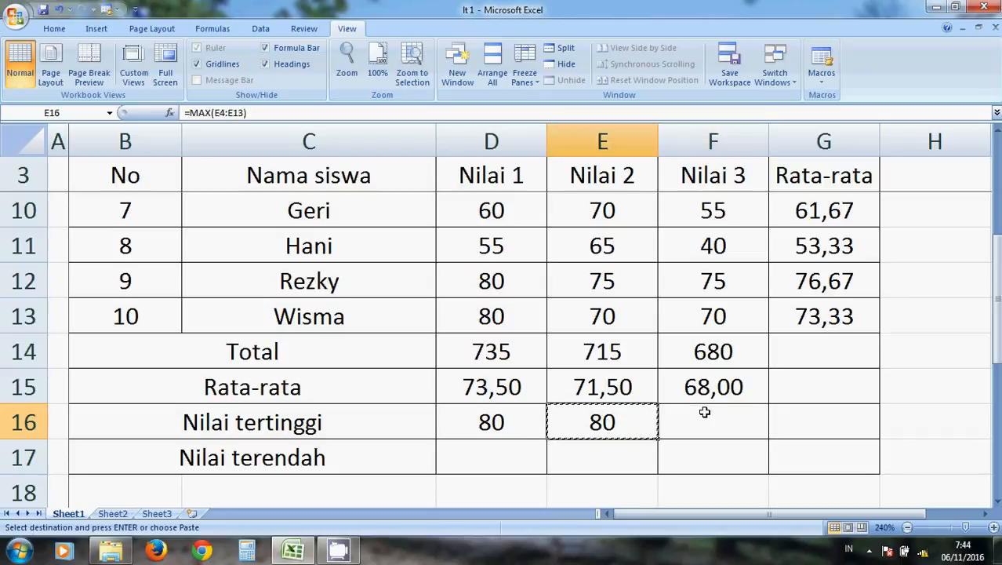
{"action": "left_click", "coordinate": [705, 412]}
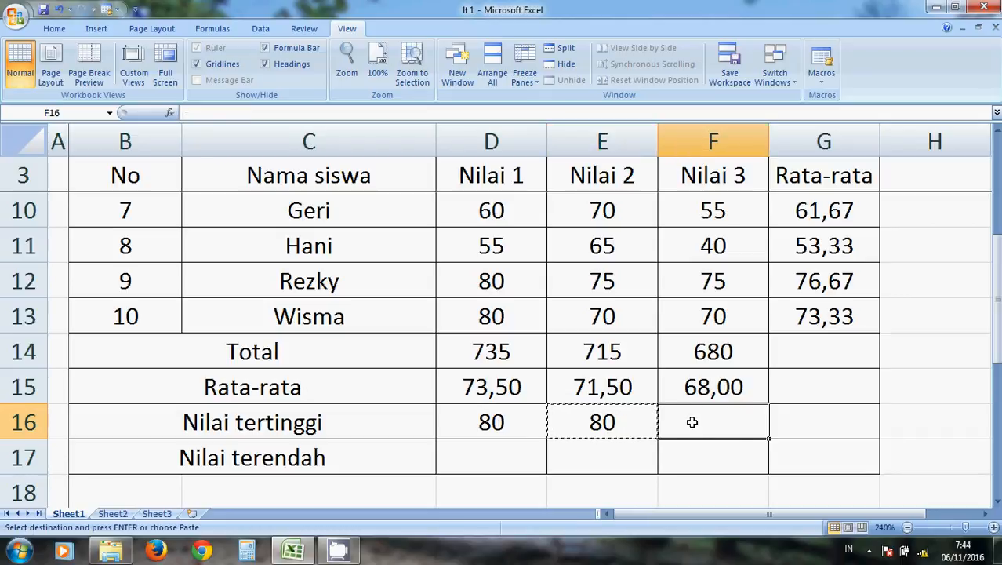
{"action": "key", "text": "ctrl+v"}
Enter =SMALL(D4:D13;1) in D17 to find the lowest Nilai 1 score in the Nilai terendah row.
{"action": "key", "text": "Down"}
{"action": "key", "text": "Left"}
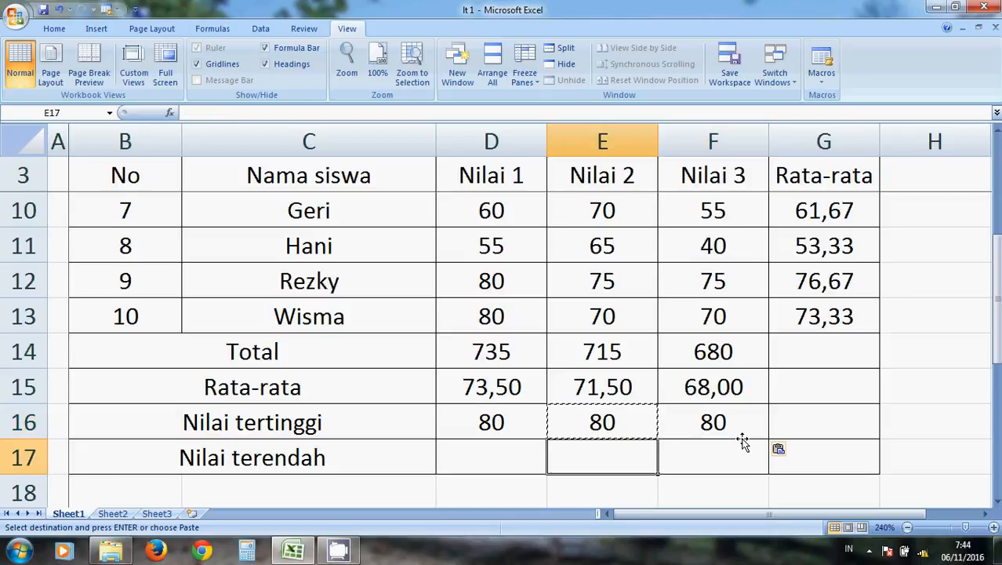
{"action": "key", "text": "Left"}
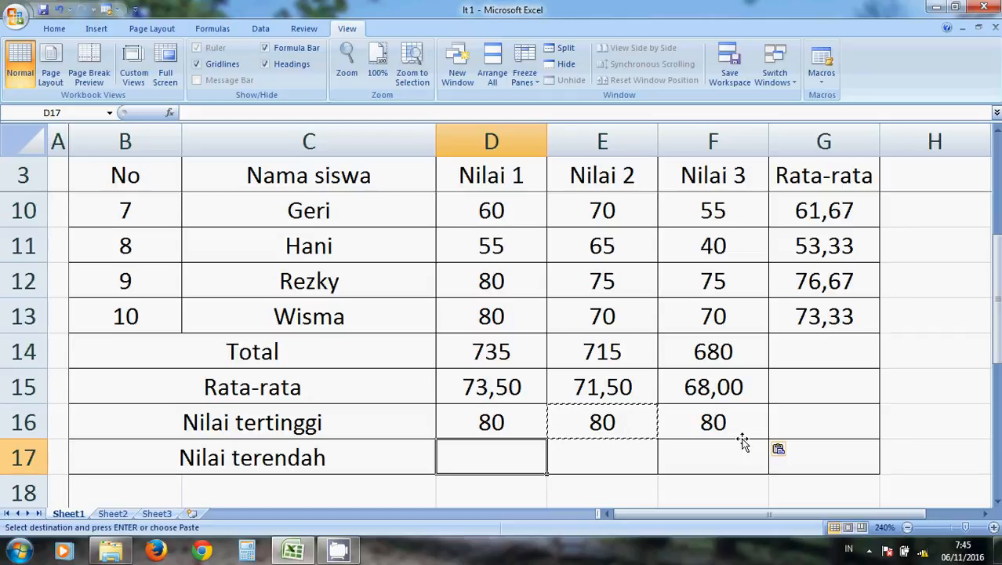
{"action": "type", "text": "="}
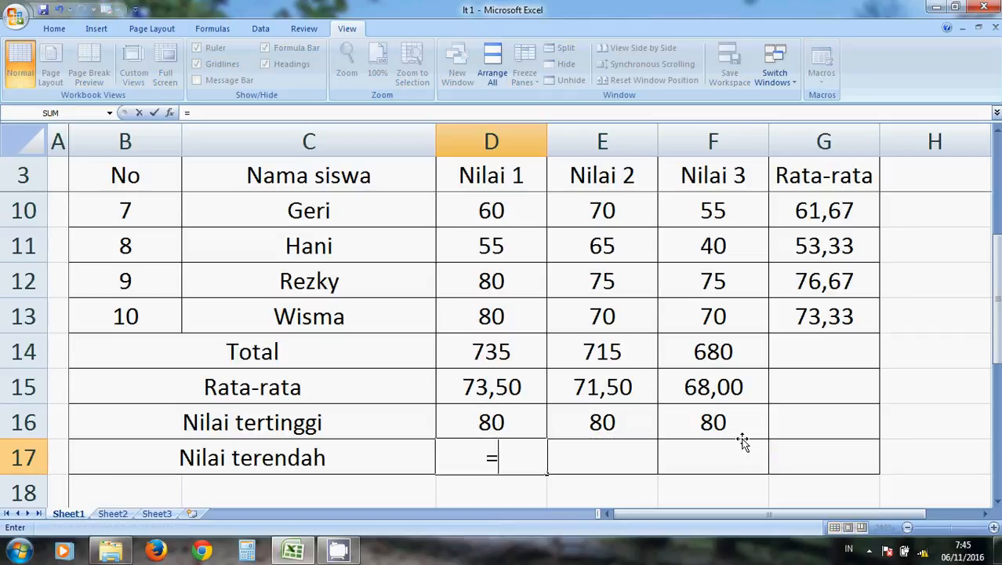
{"action": "type", "text": "SMALL"}
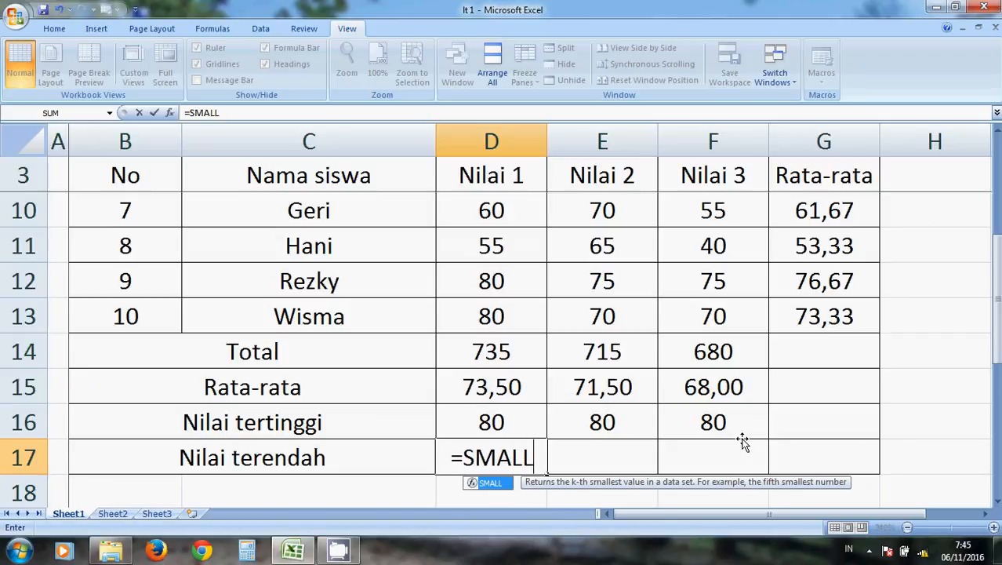
{"action": "type", "text": "("}
{"action": "left_click_drag", "start_coordinate": [996, 337], "coordinate": [996, 321]}
{"action": "left_click_drag", "start_coordinate": [530, 213], "coordinate": [524, 327]}
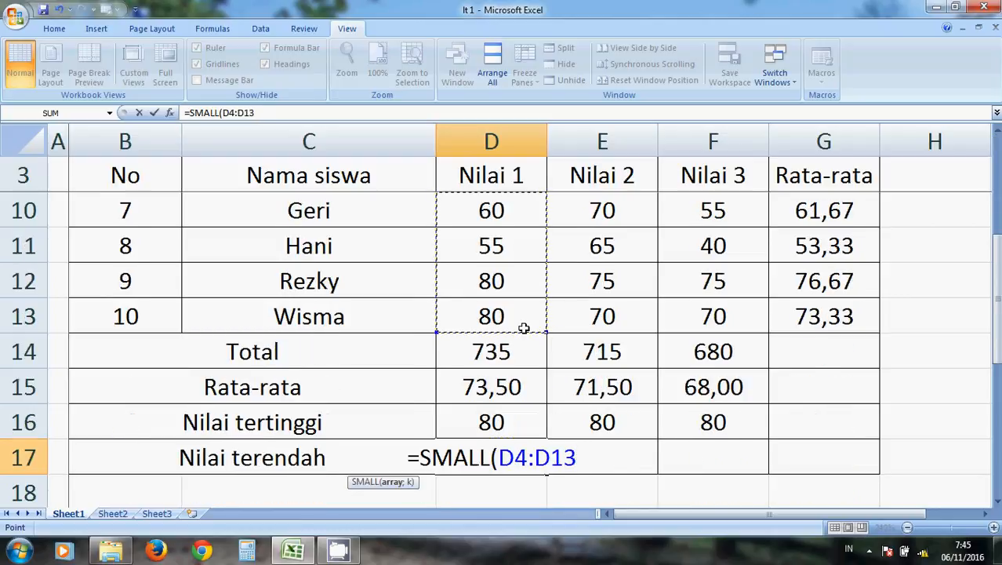
{"action": "type", "text": ";"}
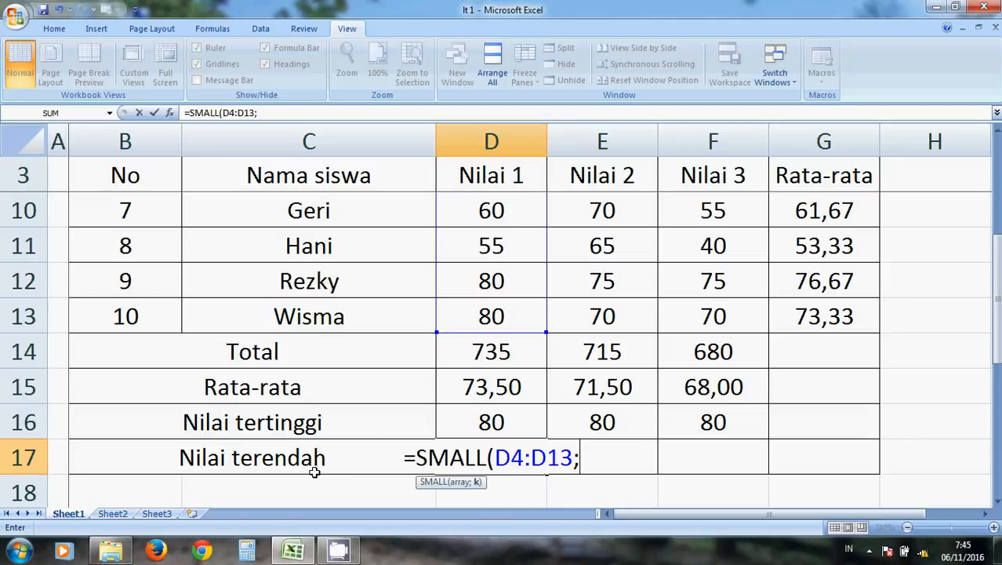
{"action": "type", "text": "1"}
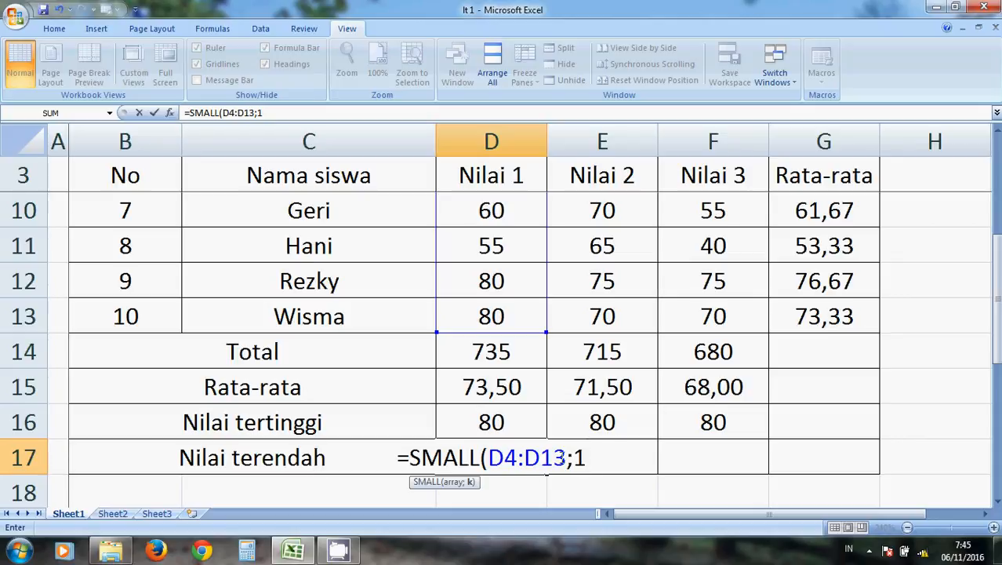
{"action": "type", "text": ")"}
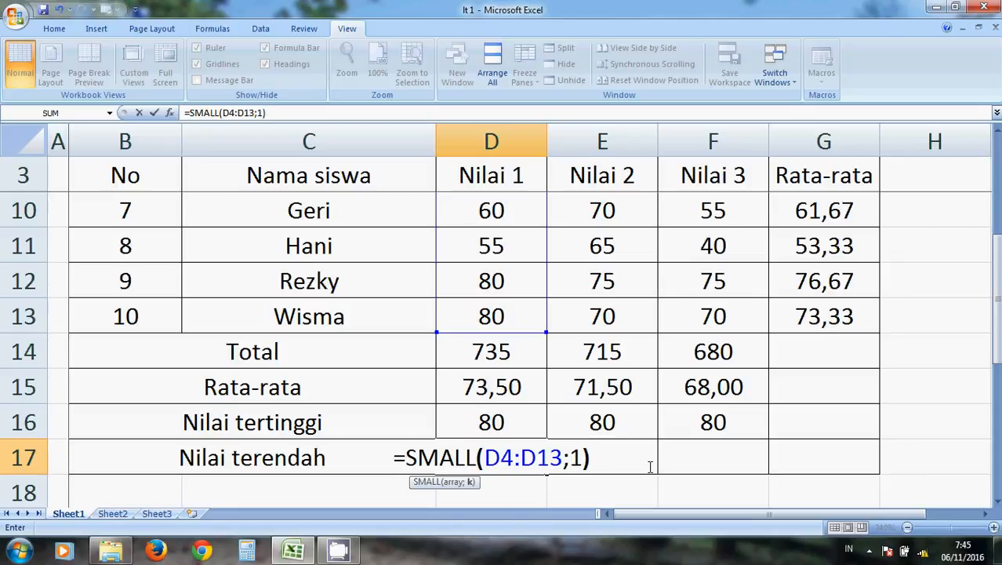
{"action": "key", "text": "Return"}
Enter =MIN(E4:E13) in E17 to find the lowest Nilai 2 score in the Nilai terendah row.
{"action": "key", "text": "Up"}
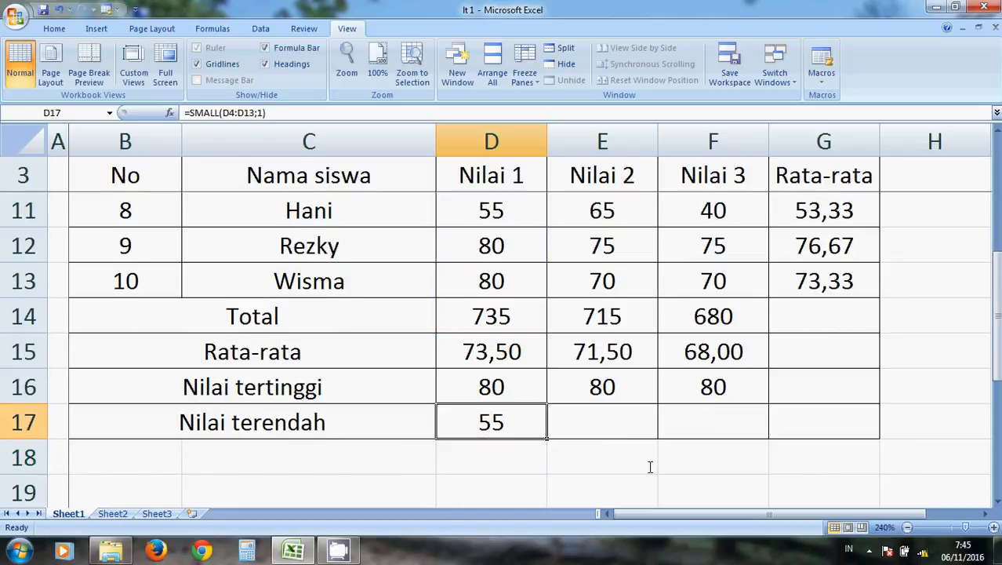
{"action": "key", "text": "Right"}
{"action": "type", "text": "="}
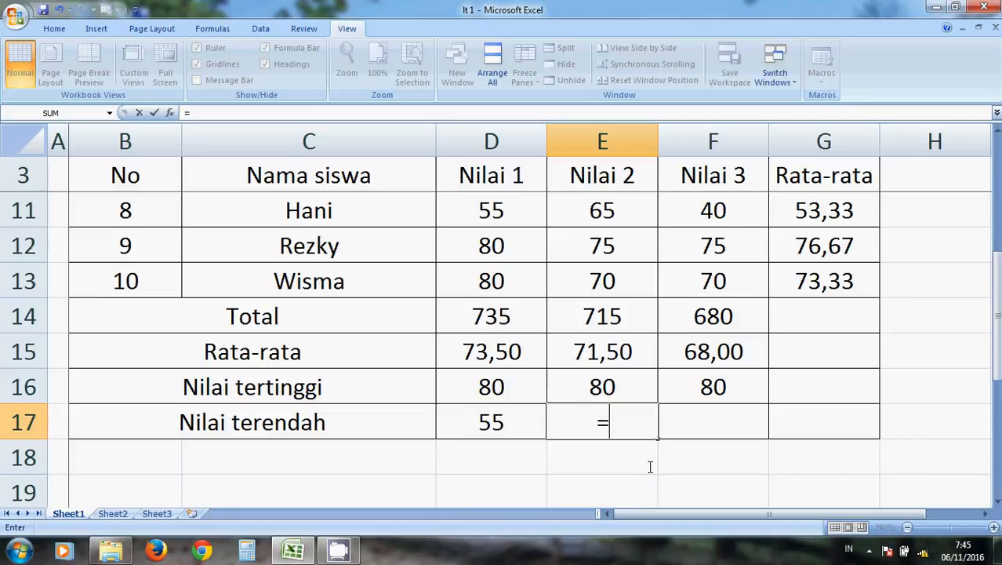
{"action": "type", "text": "MIN"}
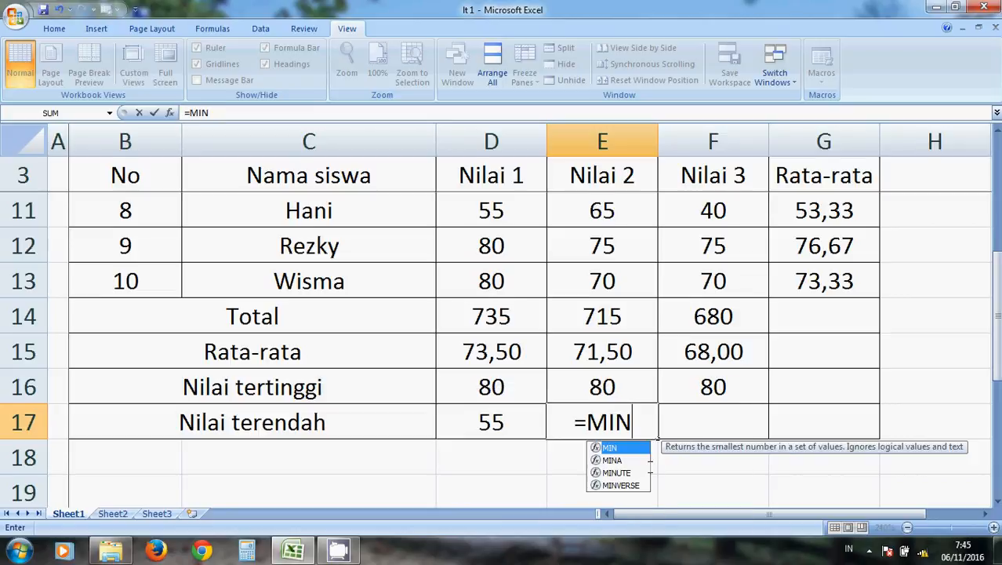
{"action": "type", "text": "("}
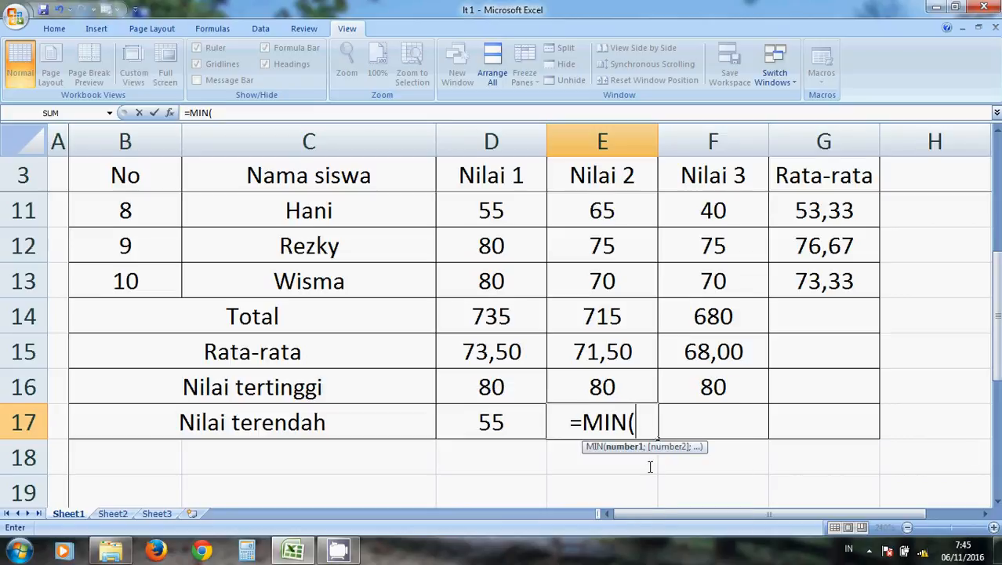
{"action": "left_click_drag", "start_coordinate": [995, 334], "coordinate": [995, 213]}
{"action": "left_click_drag", "start_coordinate": [562, 214], "coordinate": [586, 316]}
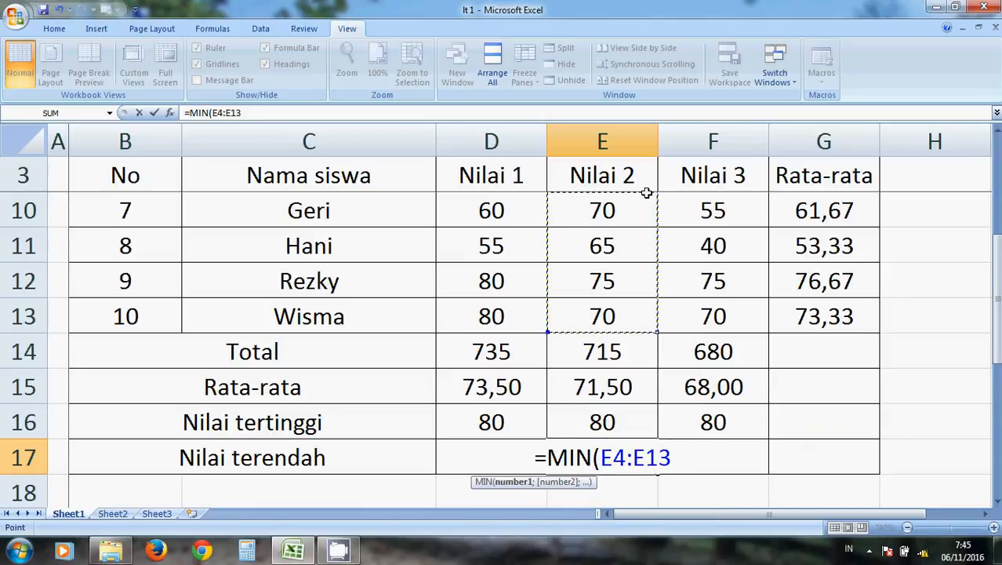
{"action": "left_click_drag", "start_coordinate": [997, 282], "coordinate": [997, 271]}
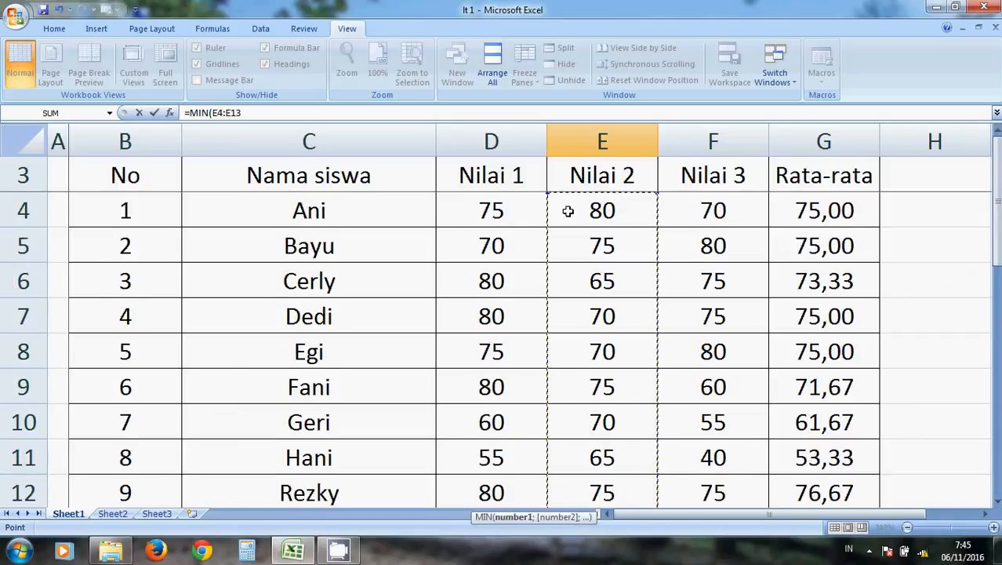
{"action": "left_click_drag", "start_coordinate": [996, 259], "coordinate": [996, 284]}
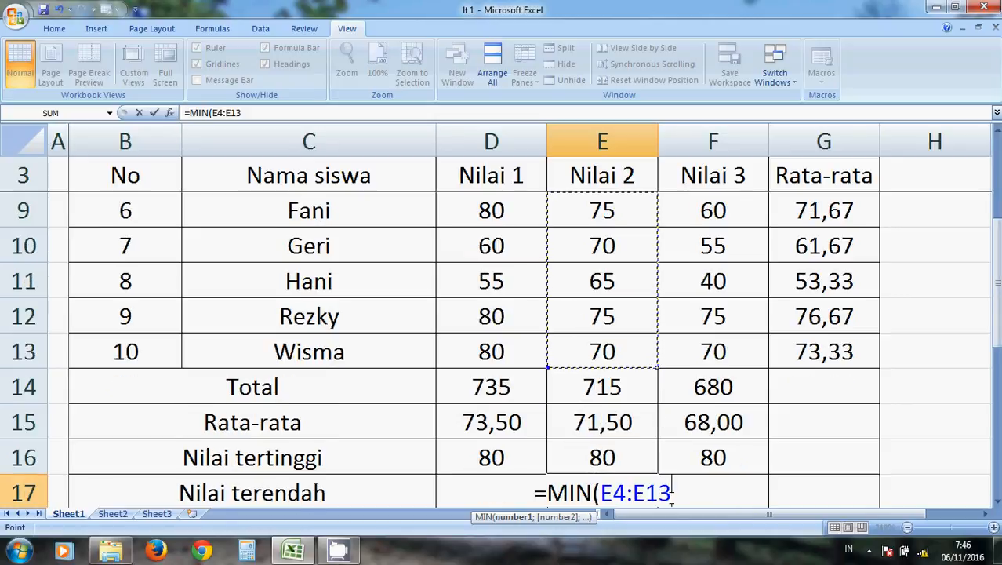
{"action": "type", "text": ")"}
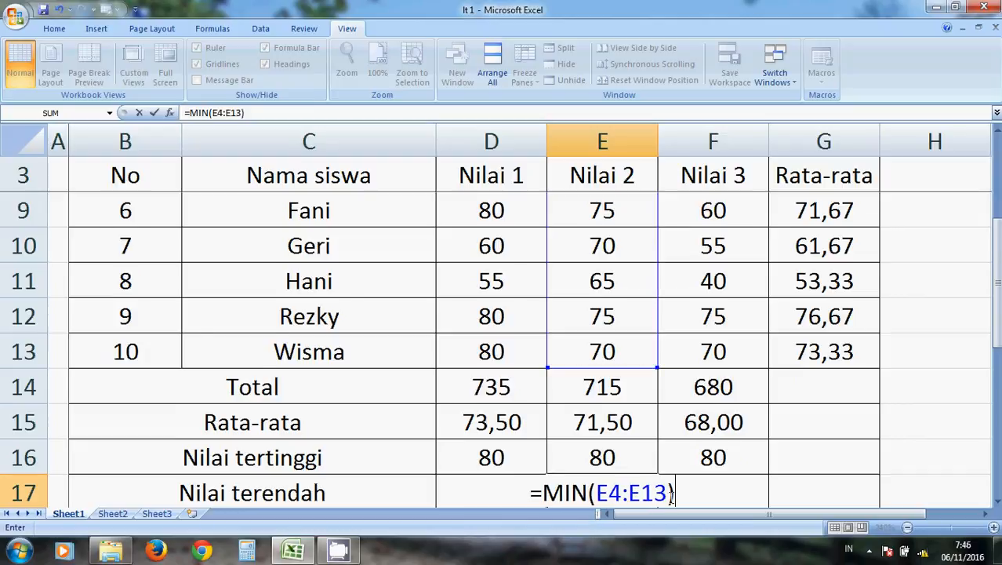
{"action": "key", "text": "ctrl+Return"}
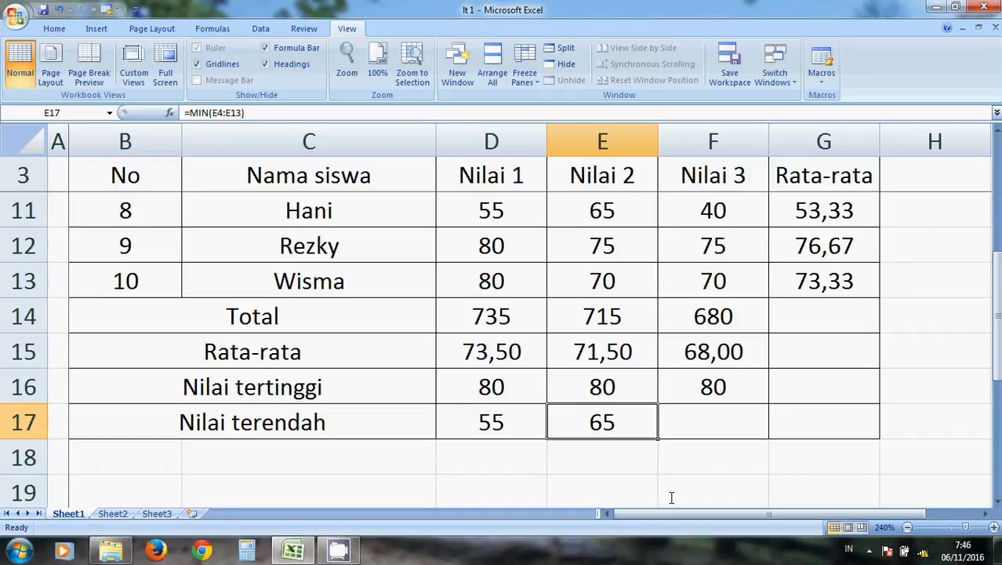
Copy the MIN formula from E17 into F17 for the lowest Nilai 3 score.
{"action": "key", "text": "ctrl+c"}
{"action": "key", "text": "Right"}
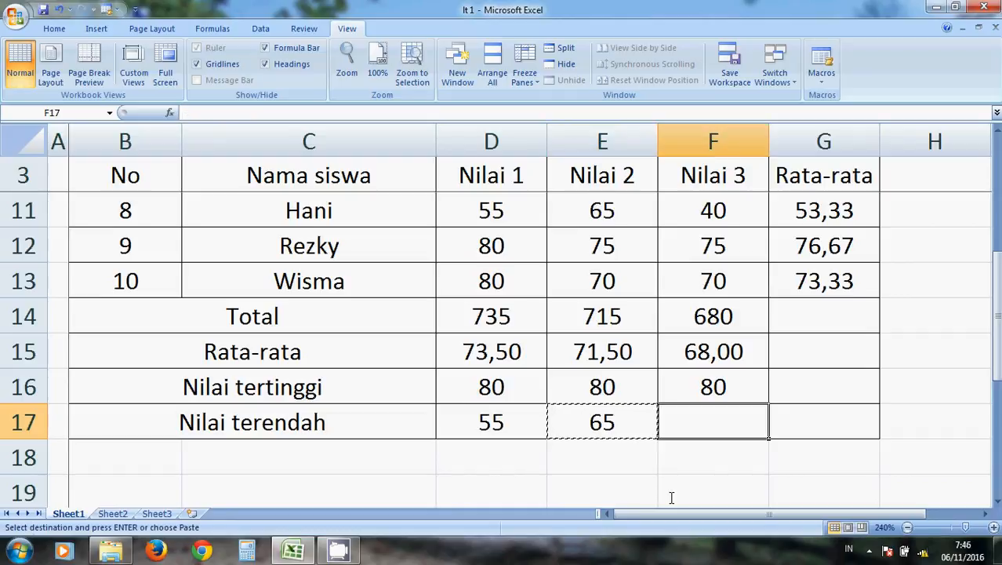
{"action": "key", "text": "ctrl+v"}
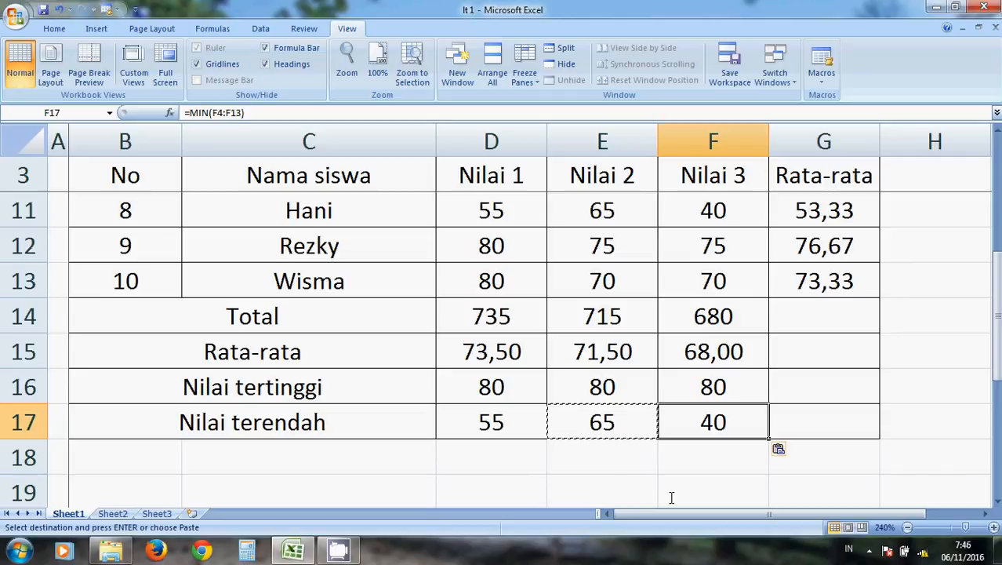
{"action": "key", "text": "Down"}
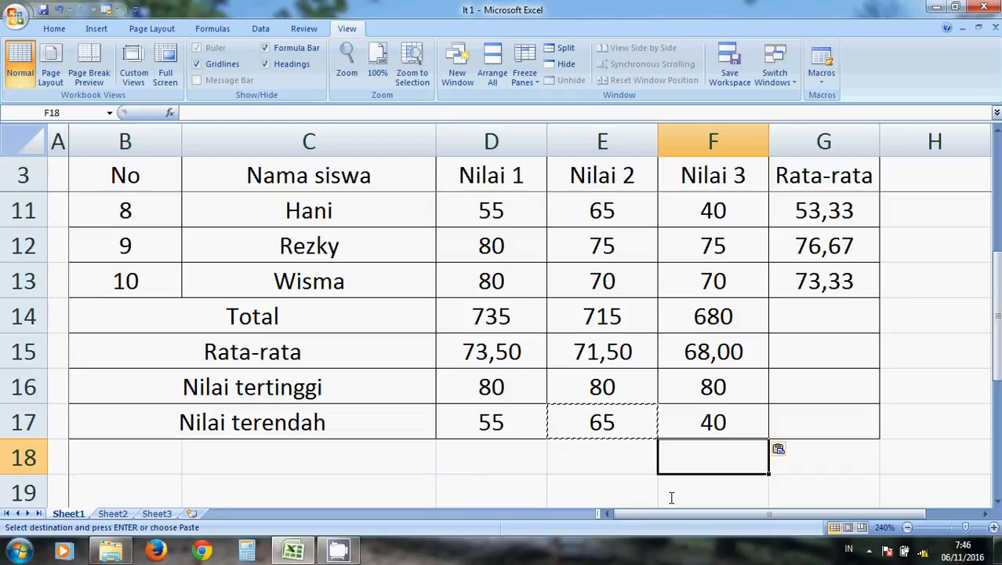
{"action": "key", "text": "Down"}
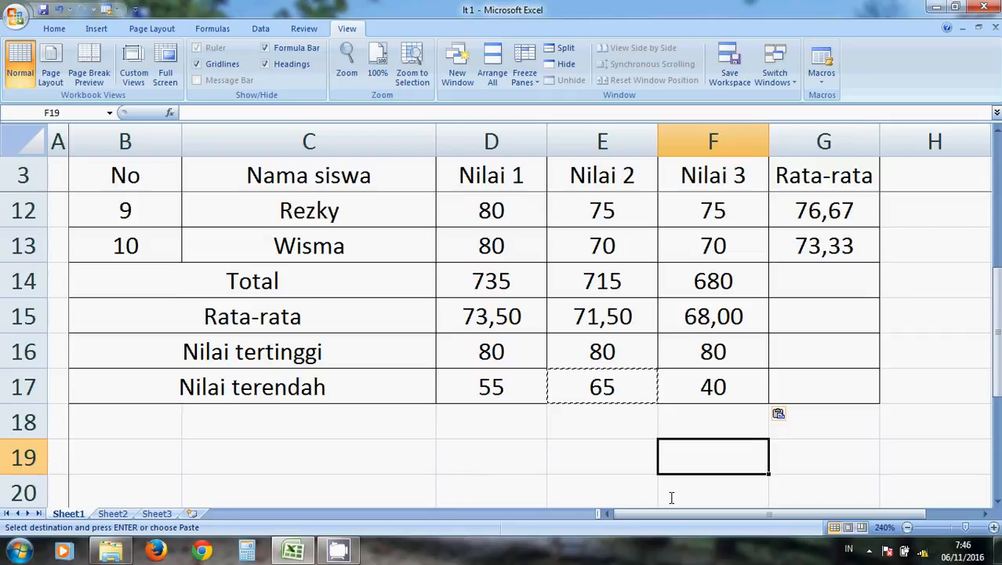
{"action": "key", "text": "Down"}
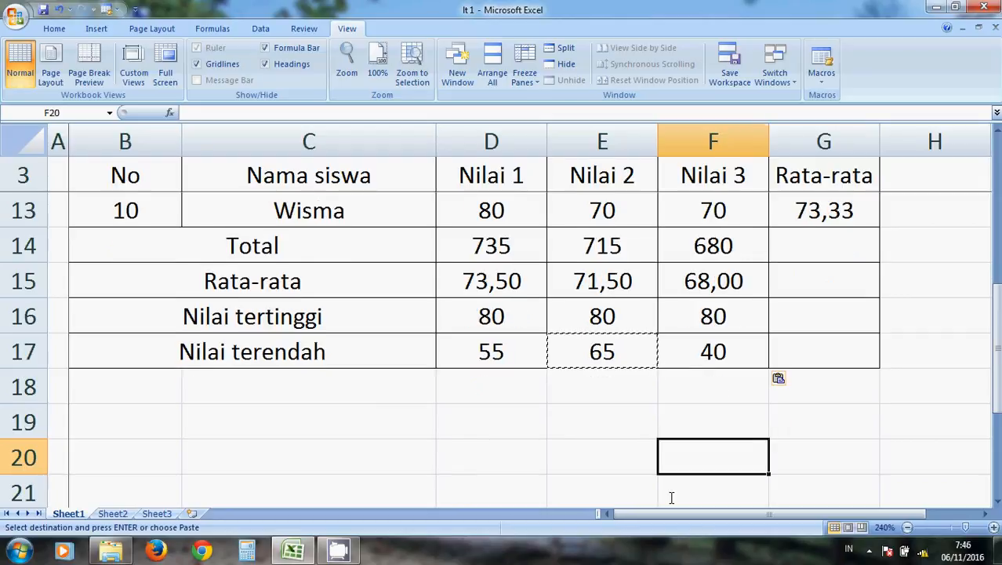
{"action": "key", "text": "Left"}
{"action": "key", "text": "Left"}
{"action": "key", "text": "Left"}
{"action": "key", "text": "Left"}
{"action": "key", "text": "Right"}
{"action": "key", "text": "Down"}
{"action": "key", "text": "Down"}
{"action": "key", "text": "Down"}
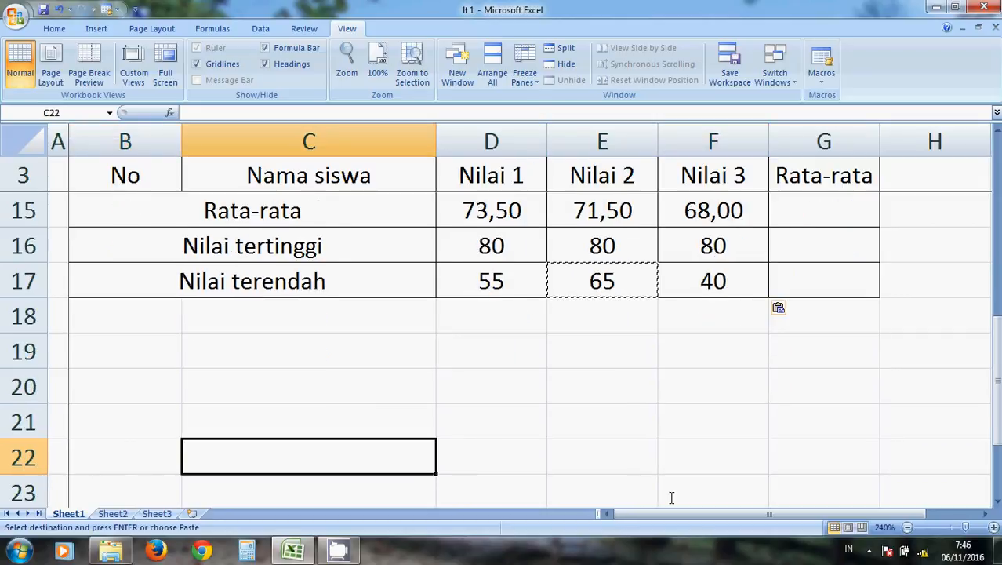
Write the average syntax note =AVERAGE(NILAI1:NILAI TERAHIR) in C19, below the score table.
{"action": "key", "text": "Down"}
{"action": "key", "text": "Down"}
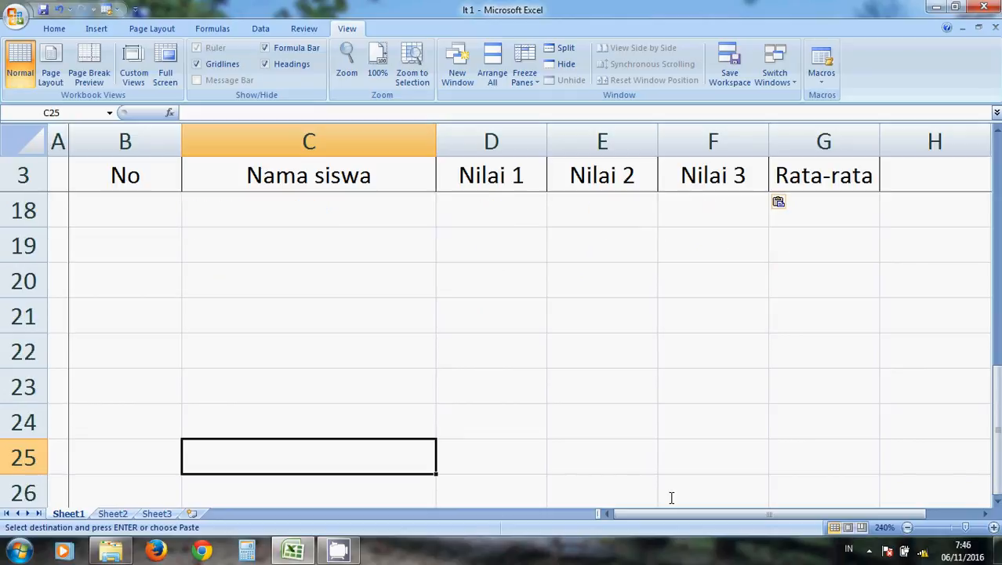
{"action": "key", "text": "Up"}
{"action": "key", "text": "Up"}
{"action": "key", "text": "Up"}
{"action": "key", "text": "Up"}
{"action": "key", "text": "Up"}
{"action": "key", "text": "Up"}
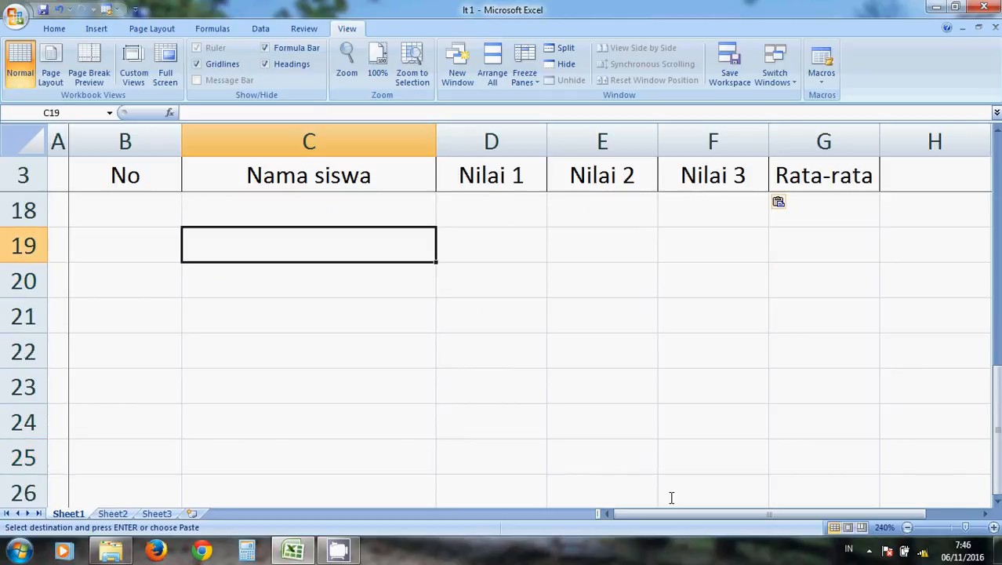
{"action": "type", "text": "="}
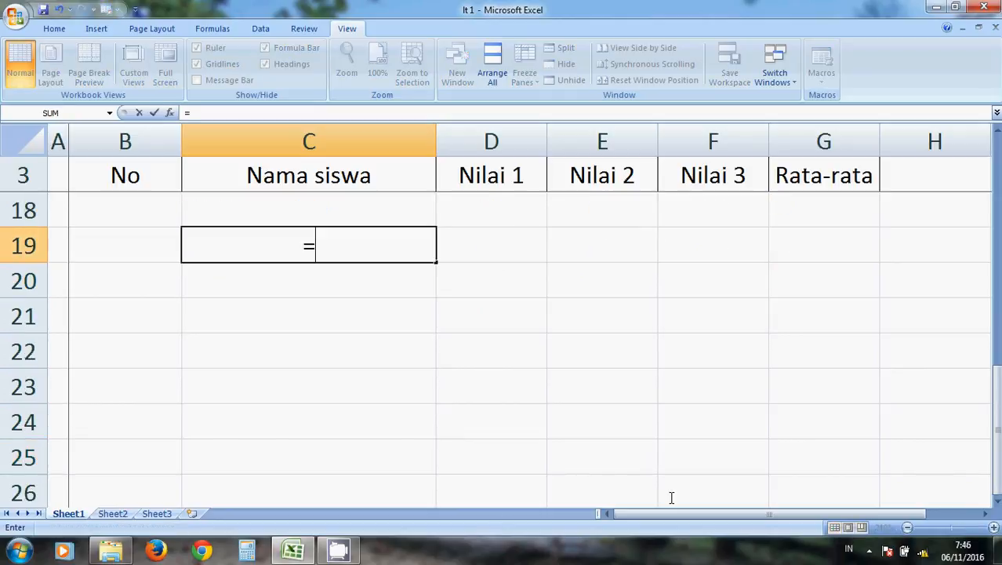
{"action": "type", "text": "A"}
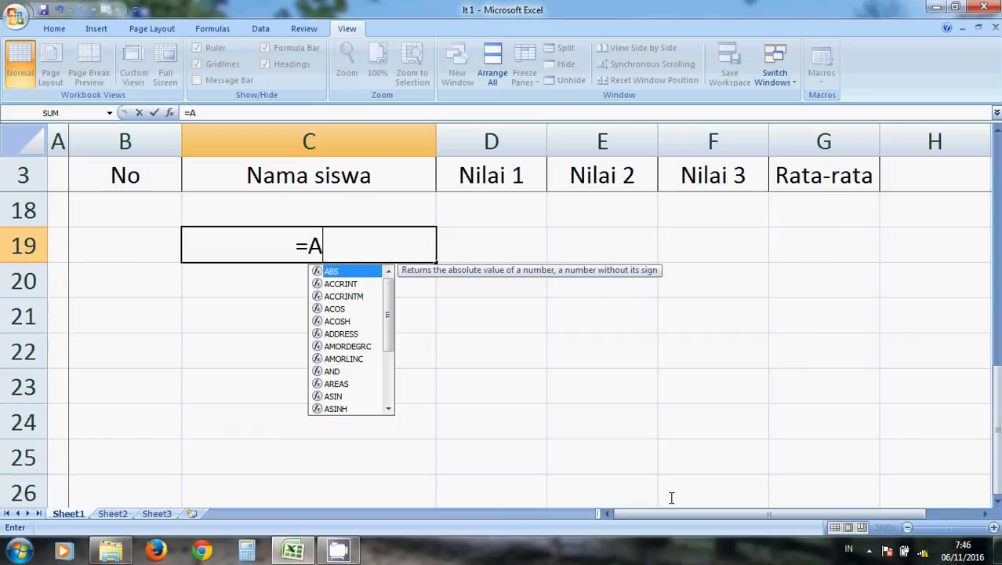
{"action": "type", "text": "VERAGE("}
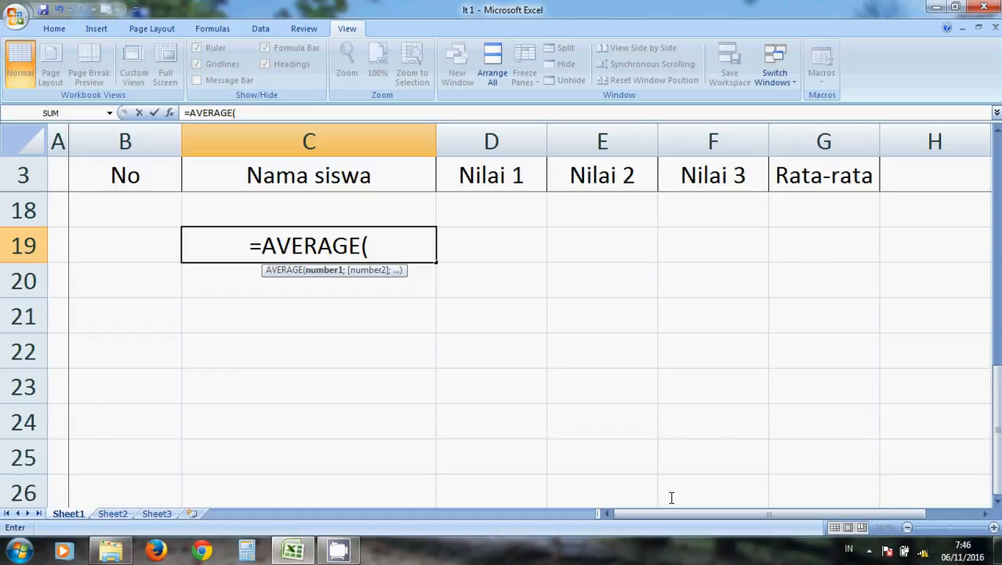
{"action": "type", "text": "N"}
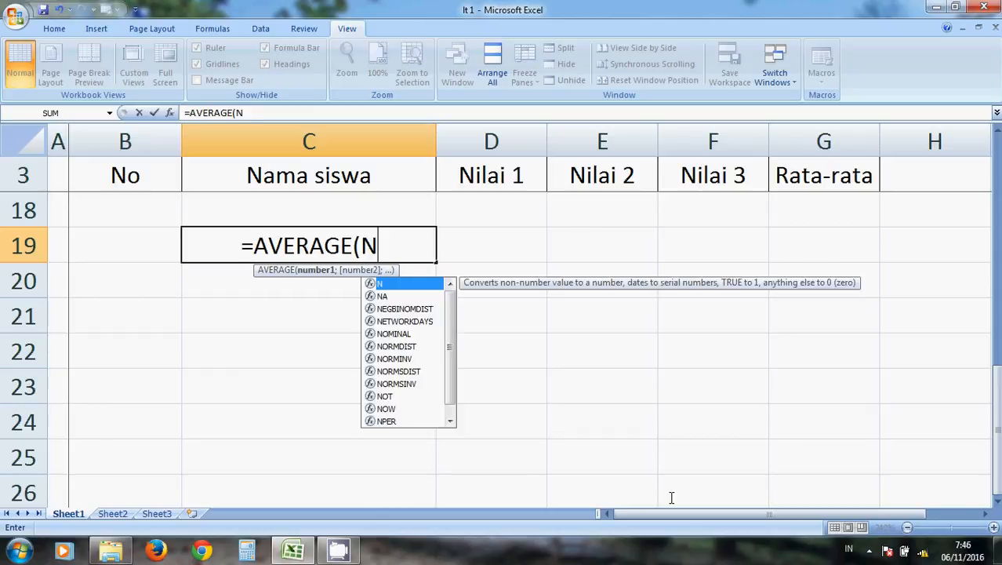
{"action": "type", "text": "ILA1"}
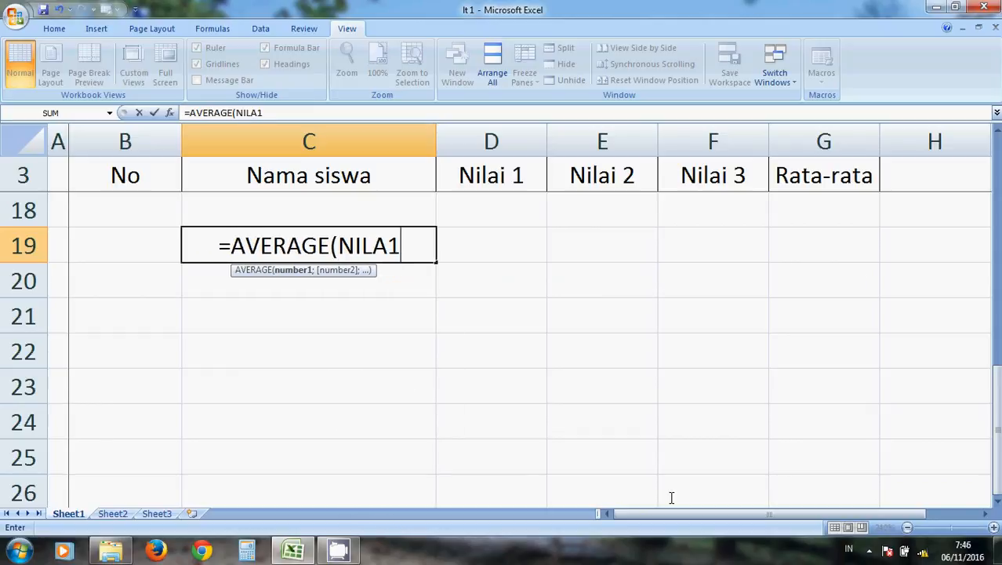
{"action": "key", "text": "BackSpace"}
{"action": "type", "text": "I1"}
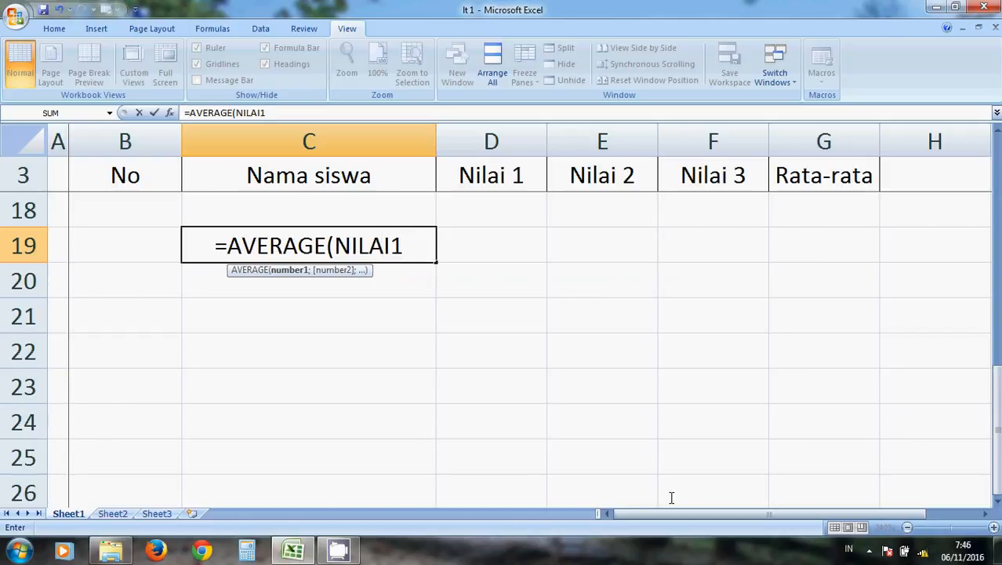
{"action": "type", "text": ":"}
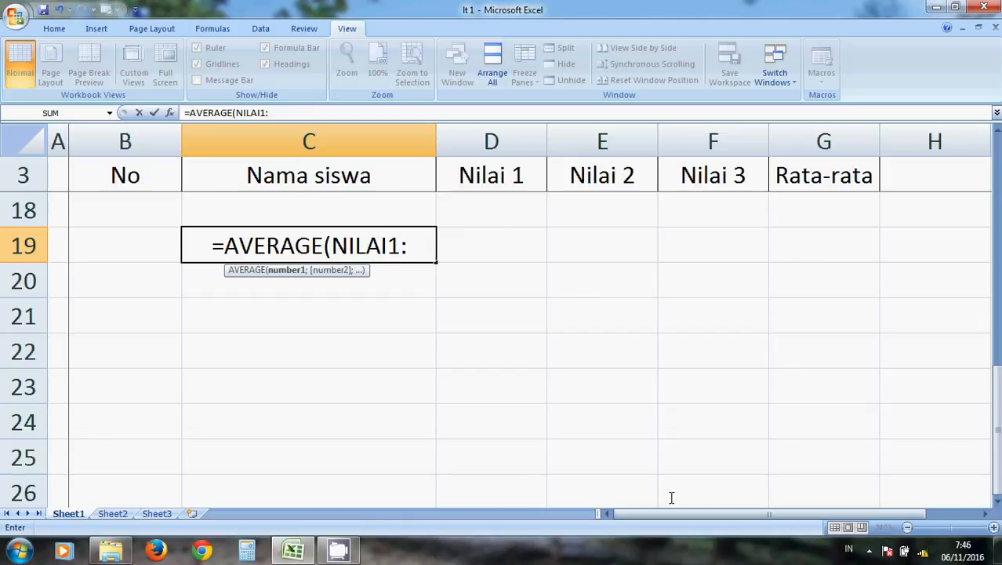
{"action": "type", "text": "NILAI"}
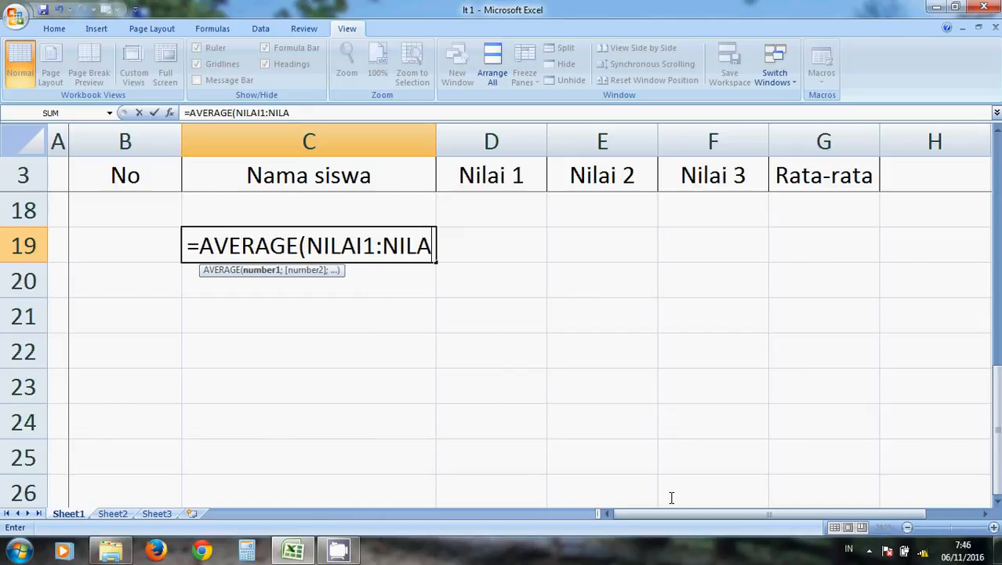
{"action": "type", "text": " TERAHIR"}
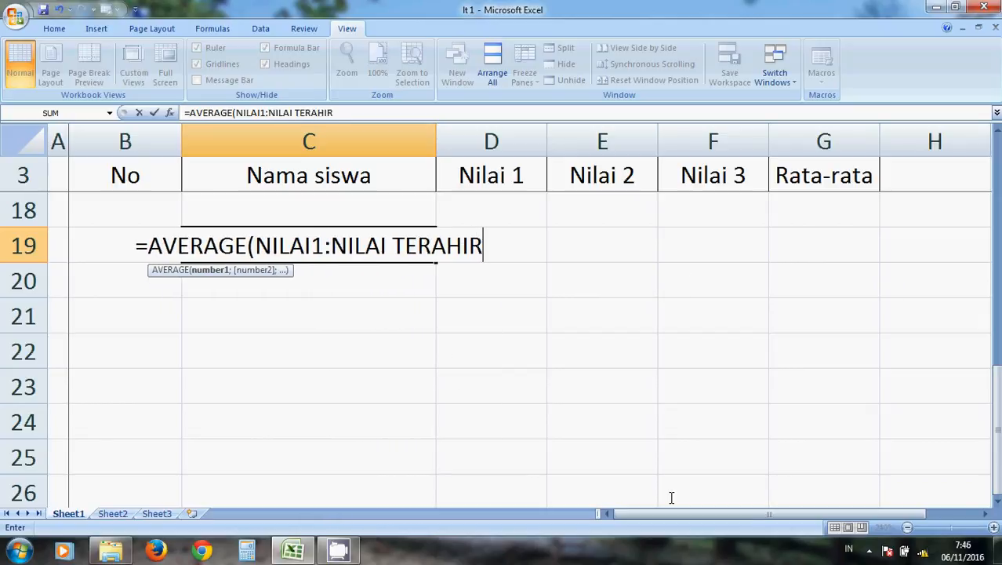
{"action": "type", "text": ")"}
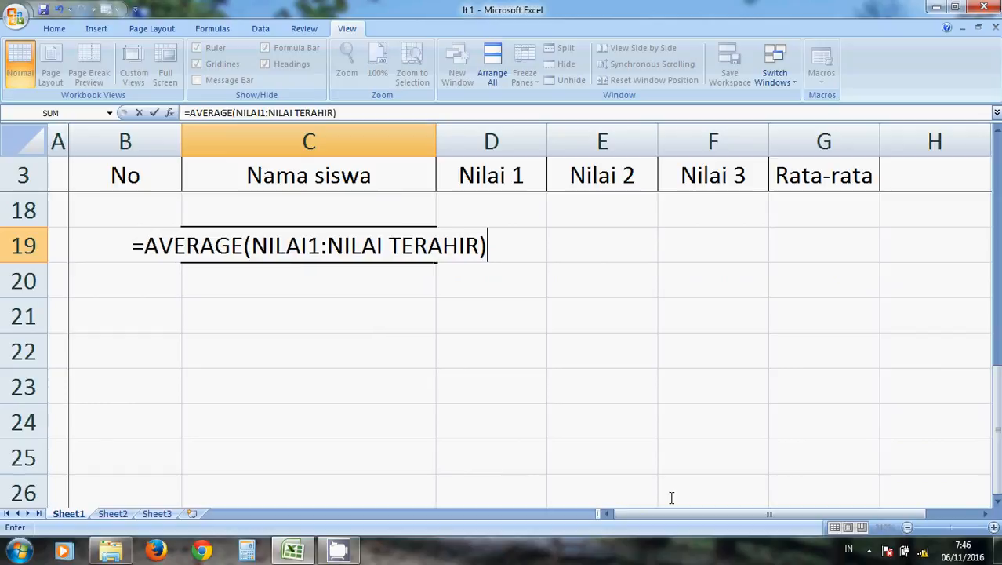
{"action": "key", "text": "Return"}
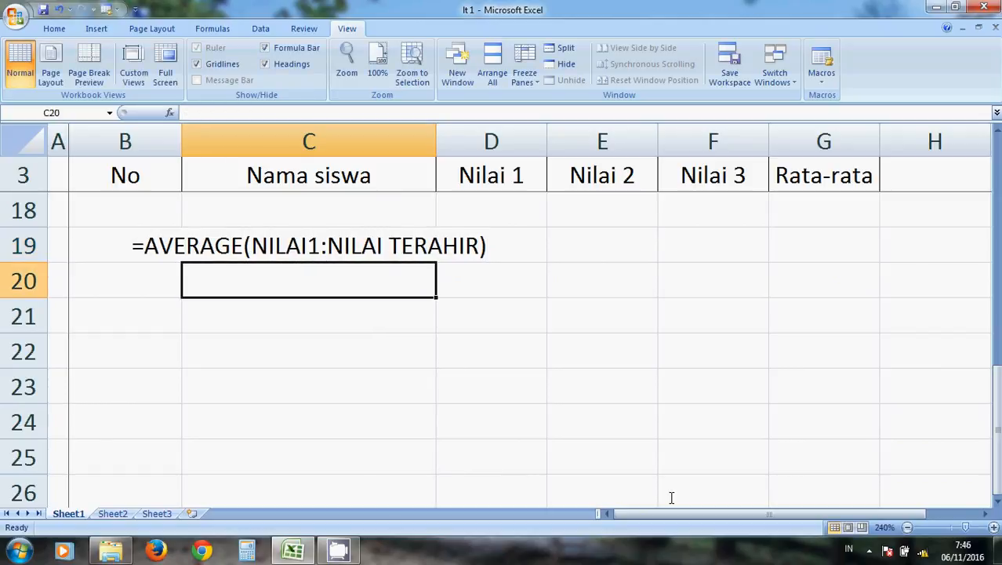
Write the total syntax note =SUM(NILAI1:NILAI TERAHIR) in C20.
{"action": "type", "text": "=S"}
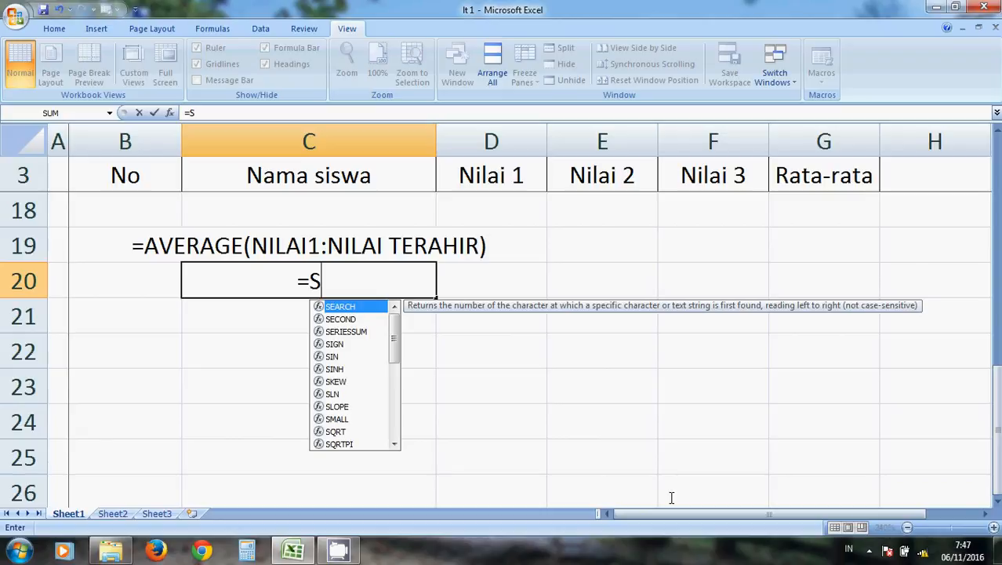
{"action": "type", "text": "UM(NILAI"}
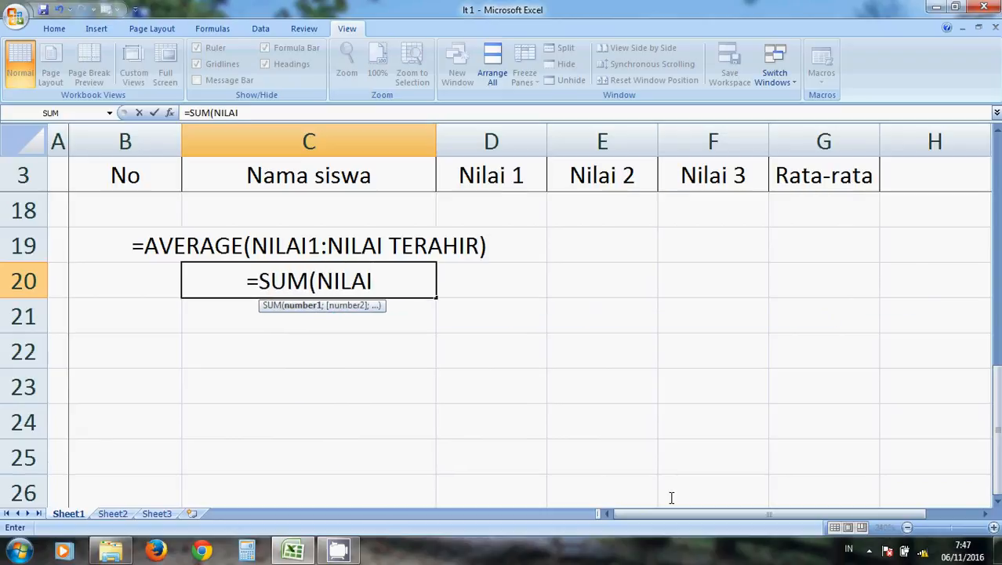
{"action": "type", "text": "1:"}
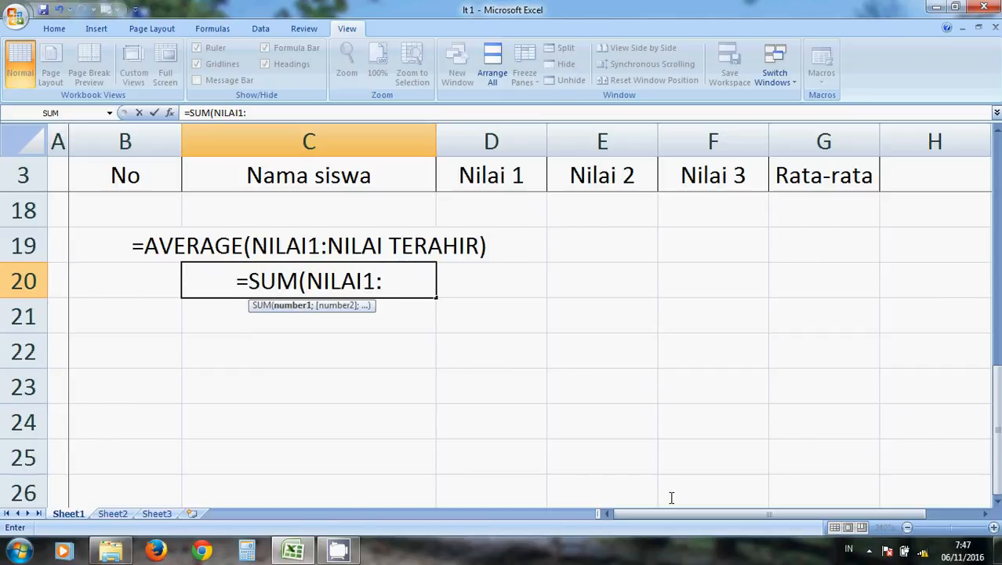
{"action": "type", "text": "NILA"}
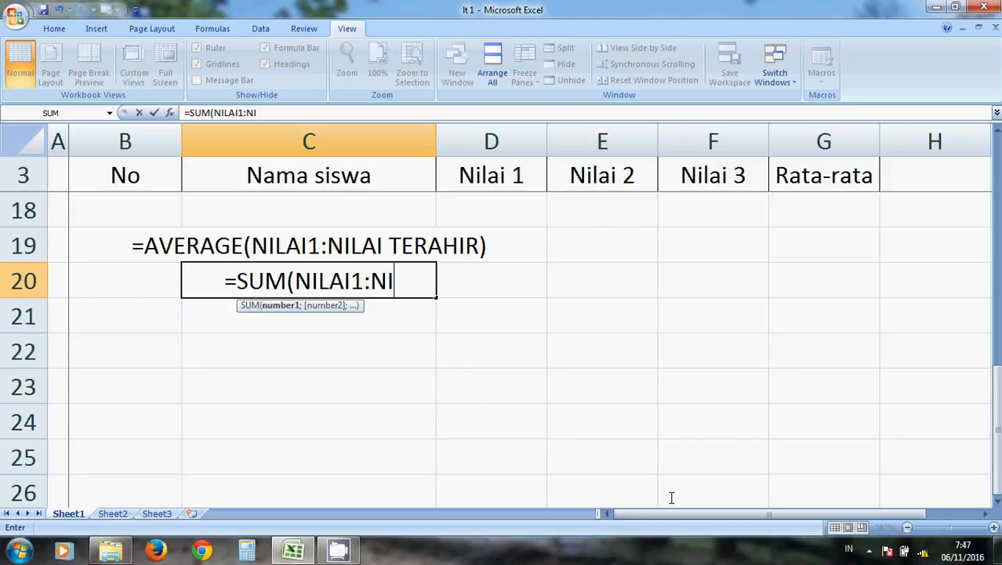
{"action": "type", "text": "I TERA"}
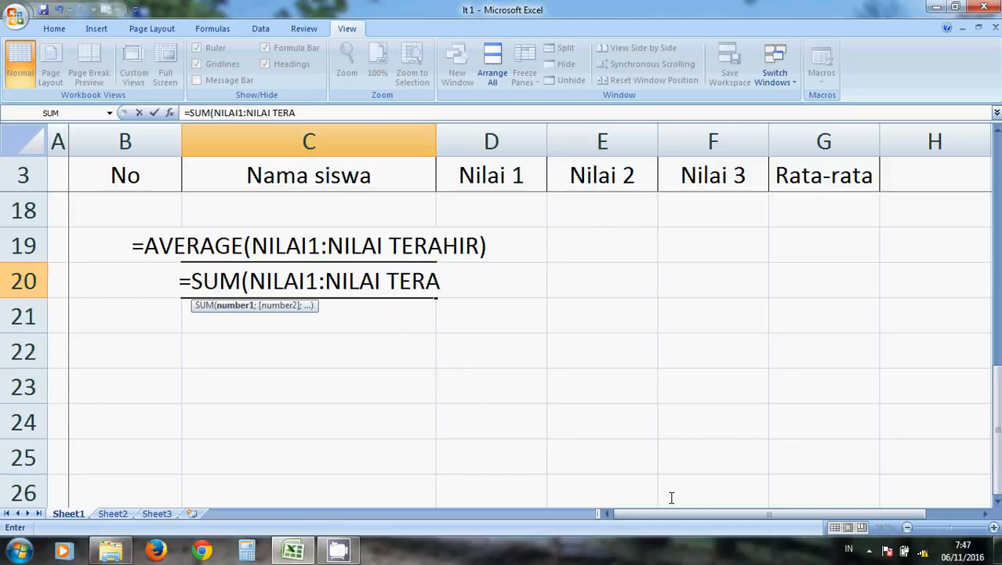
{"action": "type", "text": "HIR)"}
{"action": "key", "text": "Return"}
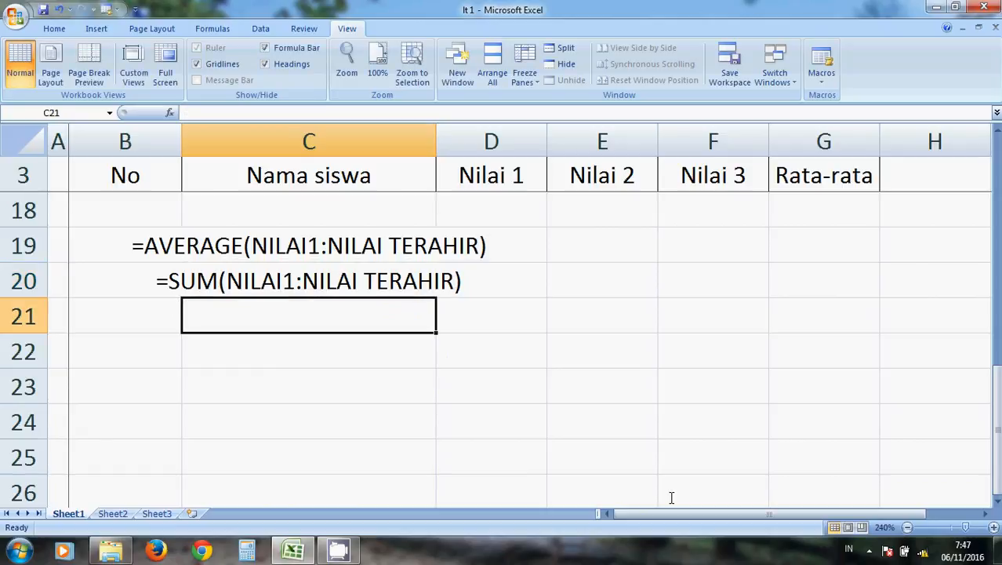
Write the highest-value syntax note =LARGE(NILAI1:NILAI TERAHIR;N) in C21.
{"action": "type", "text": "=L"}
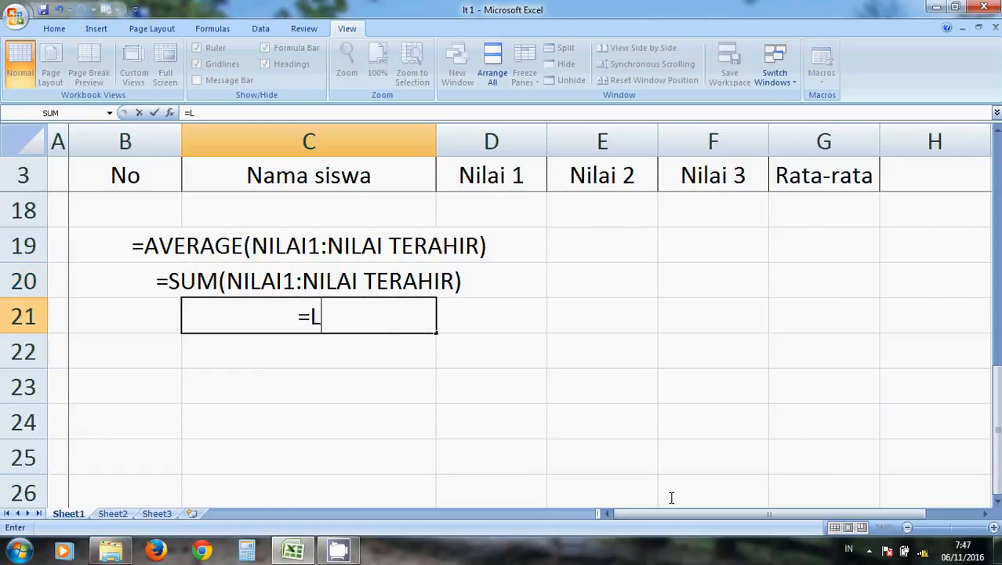
{"action": "type", "text": "ARGE("}
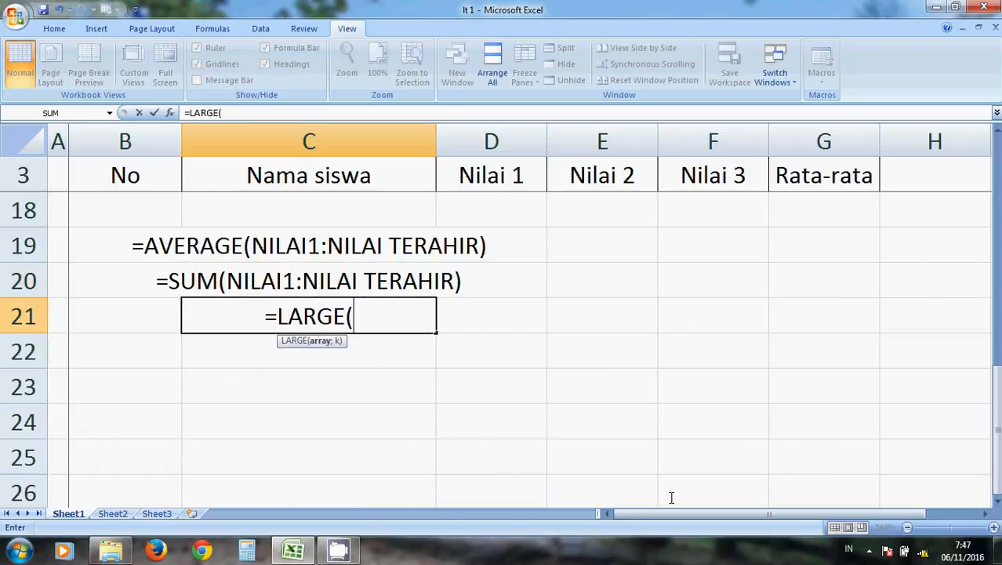
{"action": "type", "text": "NILa"}
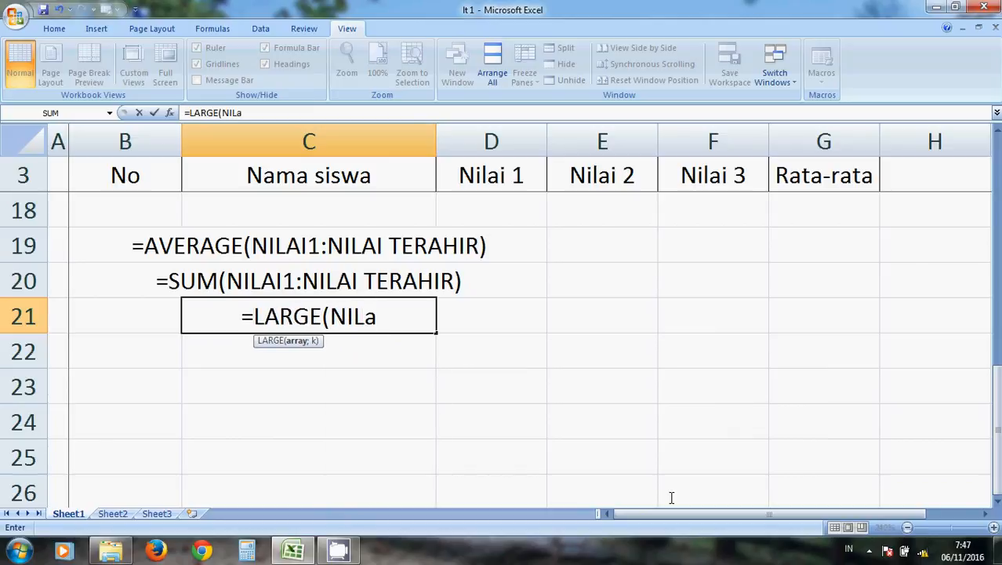
{"action": "key", "text": "BackSpace"}
{"action": "type", "text": "AI1"}
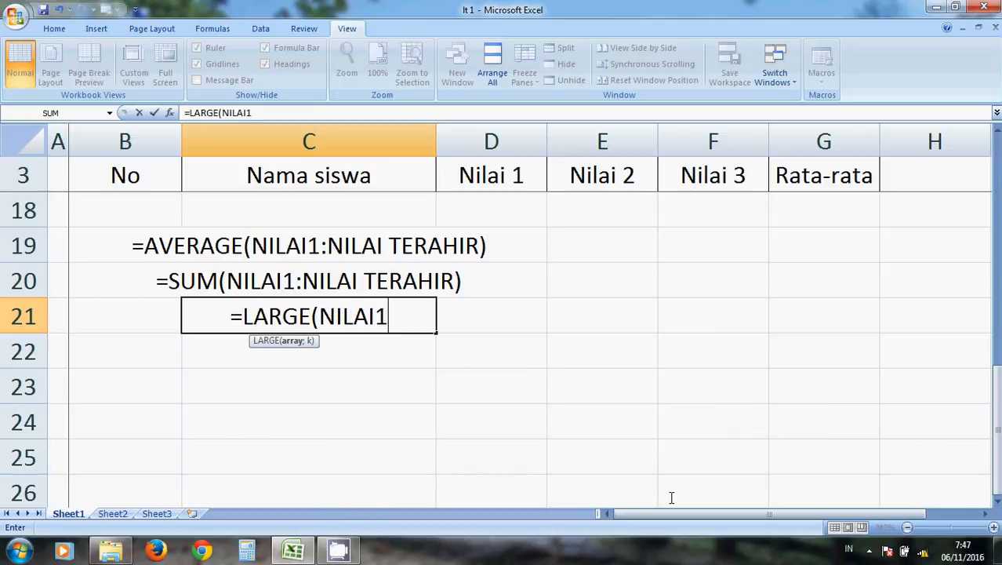
{"action": "type", "text": ":"}
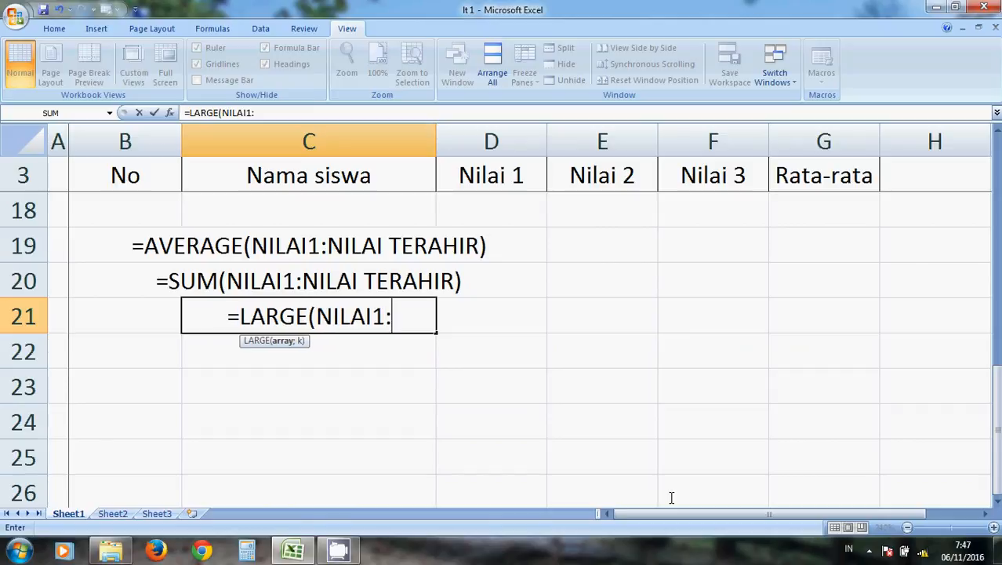
{"action": "type", "text": "NILAI"}
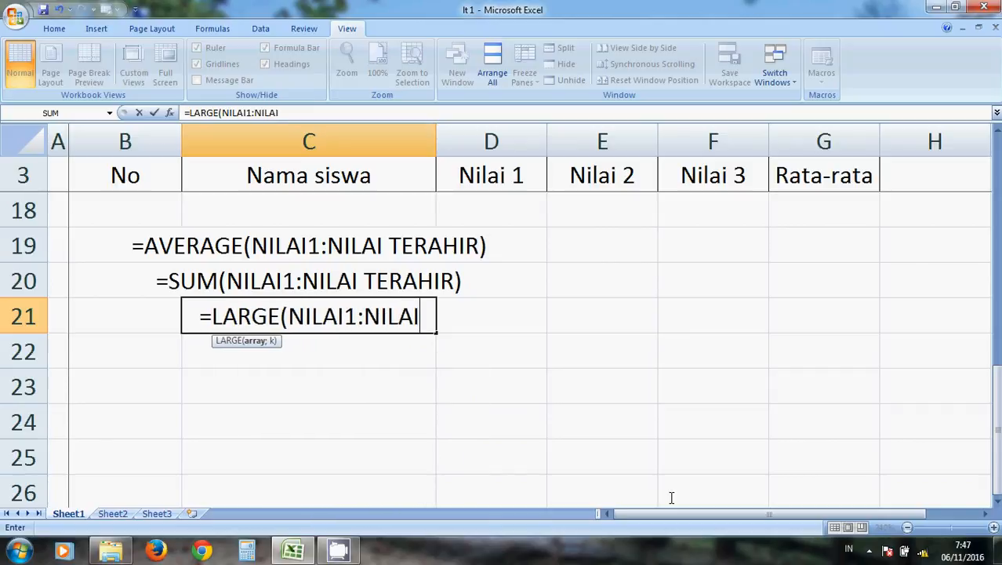
{"action": "type", "text": " TERAHIR"}
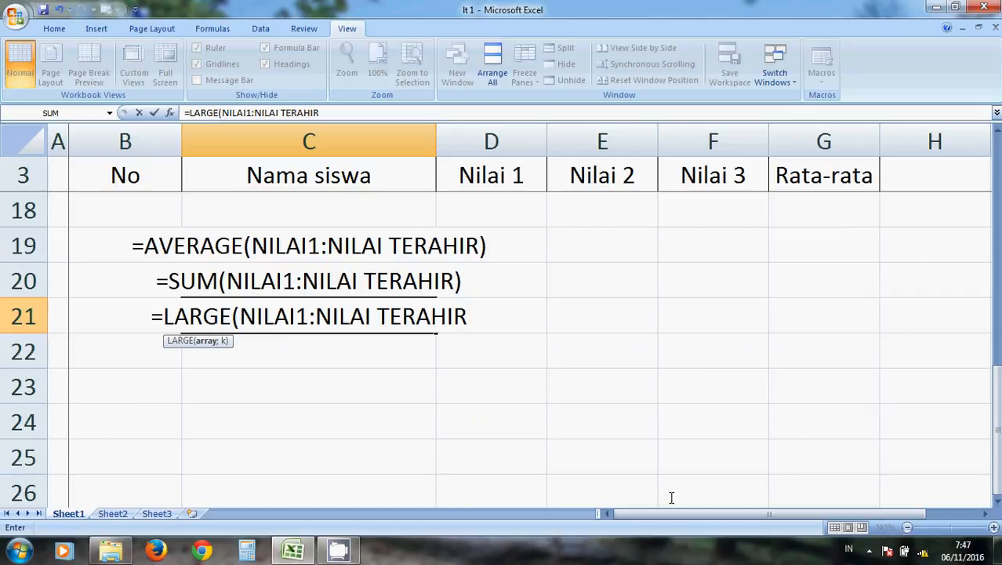
{"action": "type", "text": ";"}
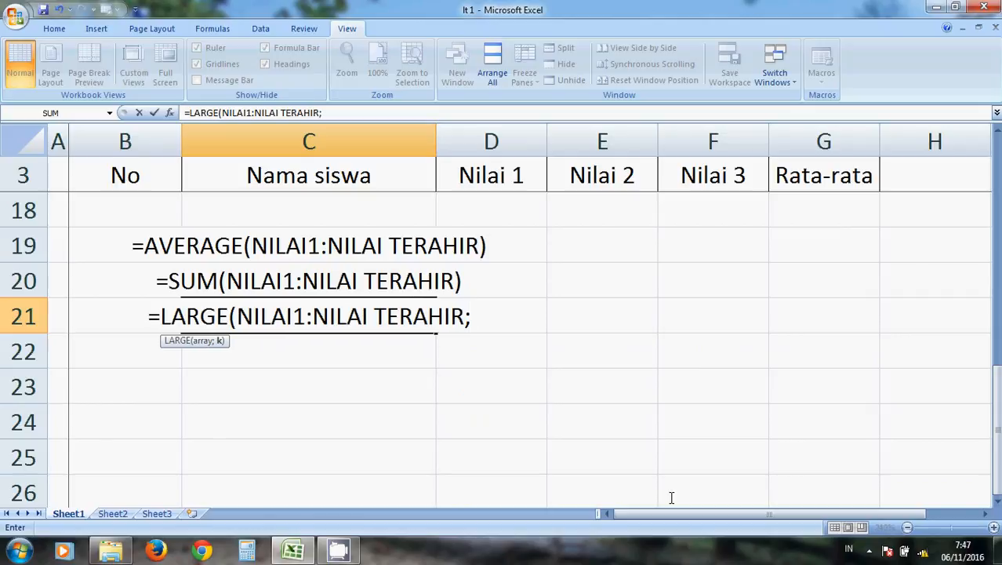
{"action": "type", "text": "N"}
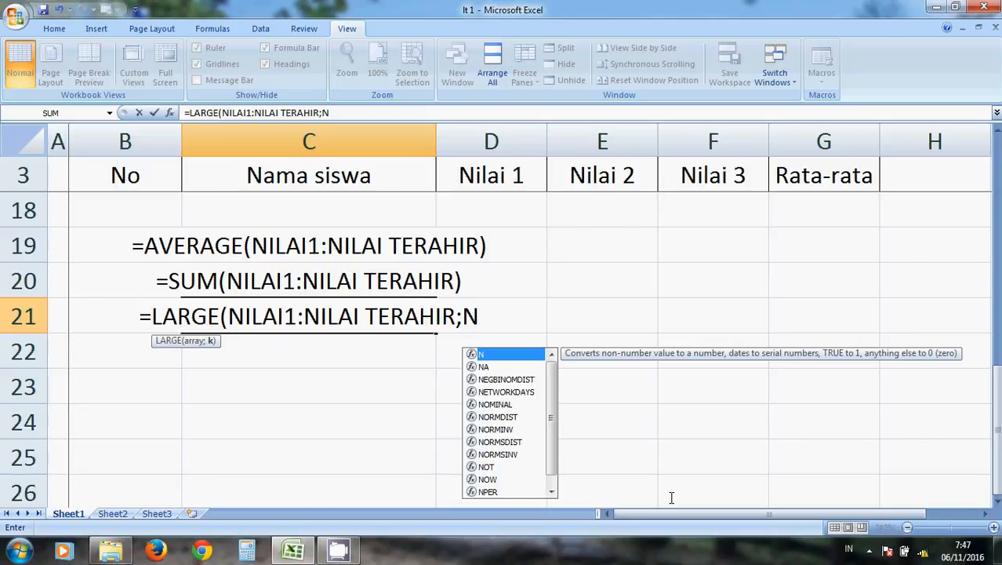
{"action": "type", "text": ")"}
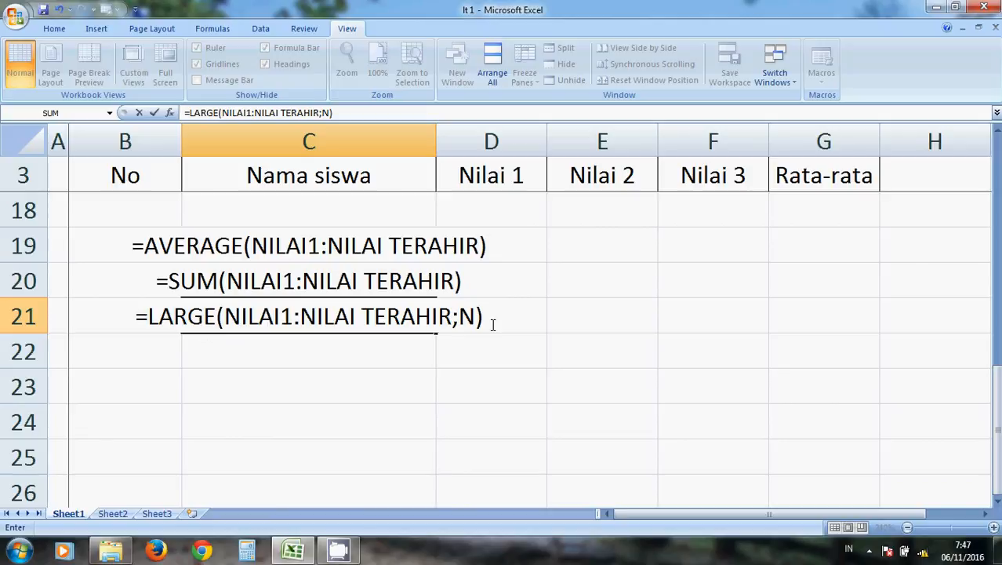
{"action": "key", "text": "Return"}
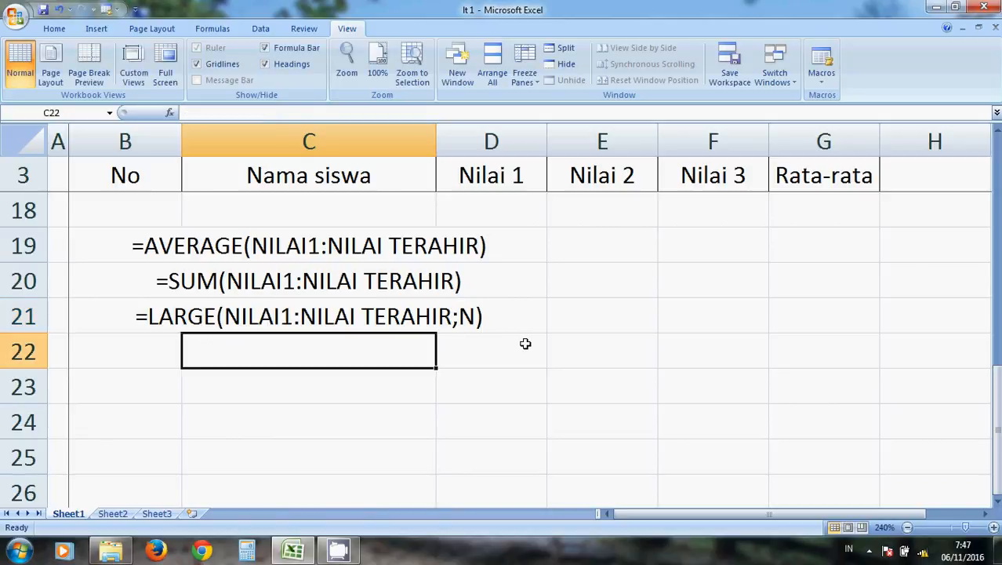
Write the lowest-value syntax note =SMALL(NILAI1:NILAITERAHIR;N) in C22.
{"action": "type", "text": "=SMA"}
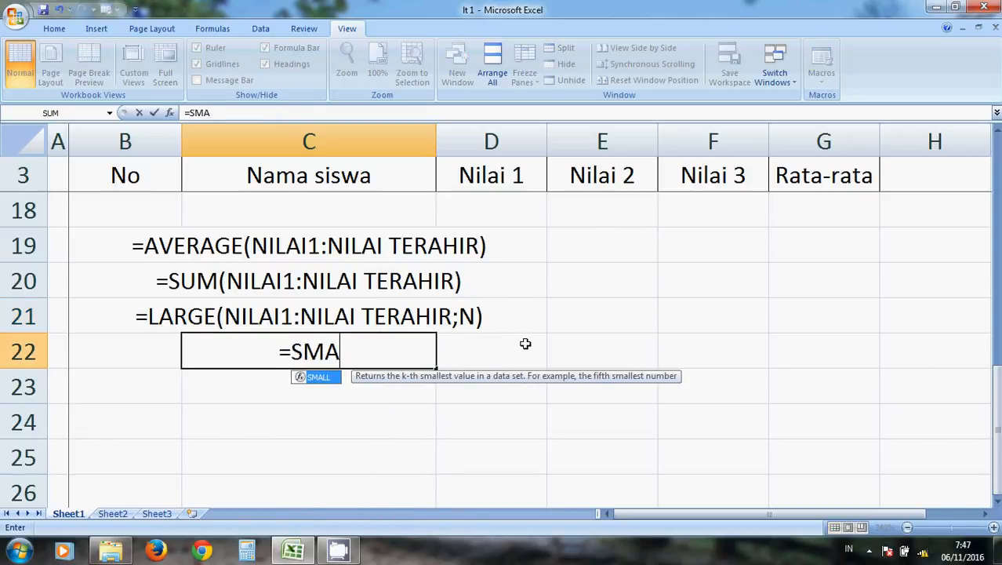
{"action": "type", "text": "LL(NIL"}
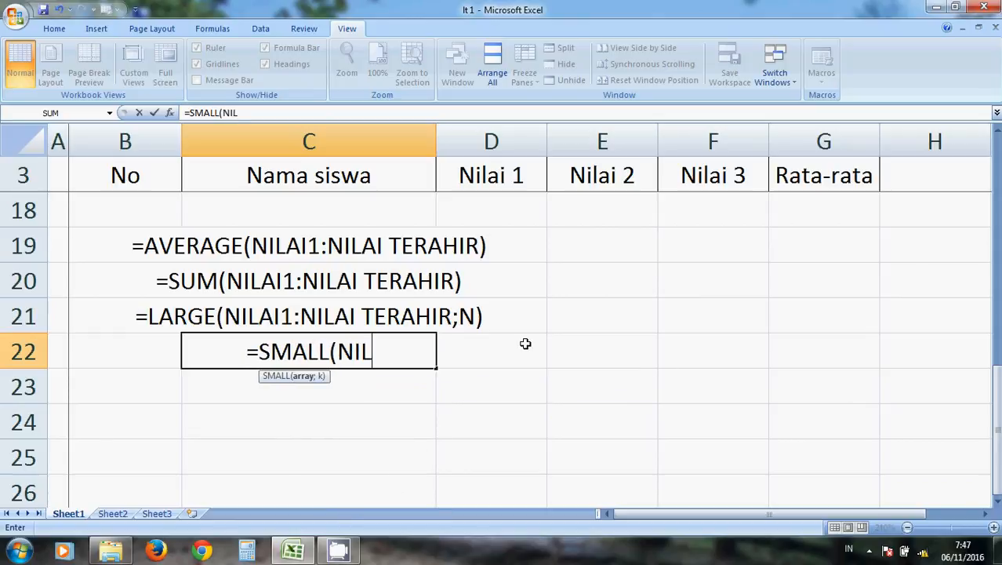
{"action": "type", "text": "AI1"}
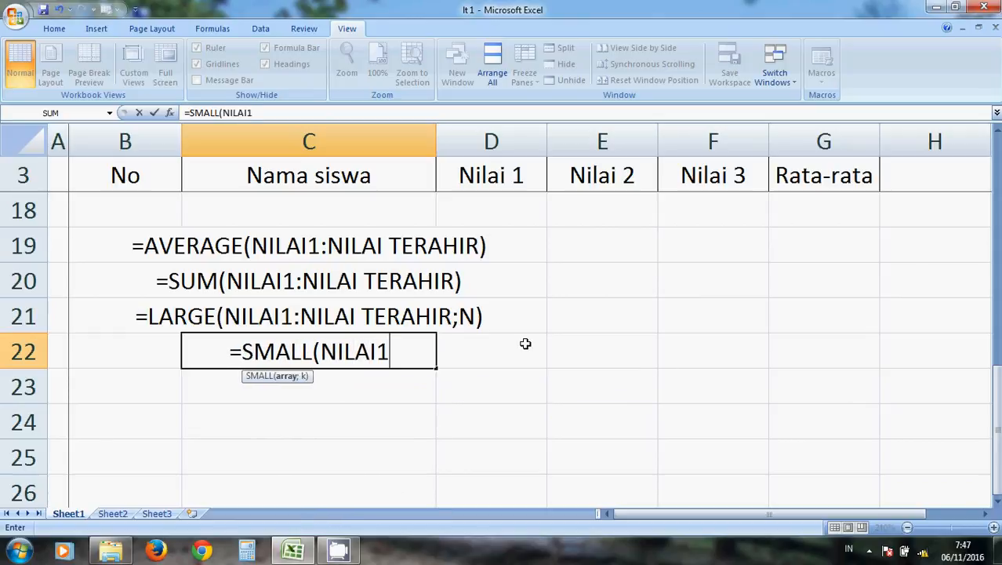
{"action": "type", "text": ":NILAI"}
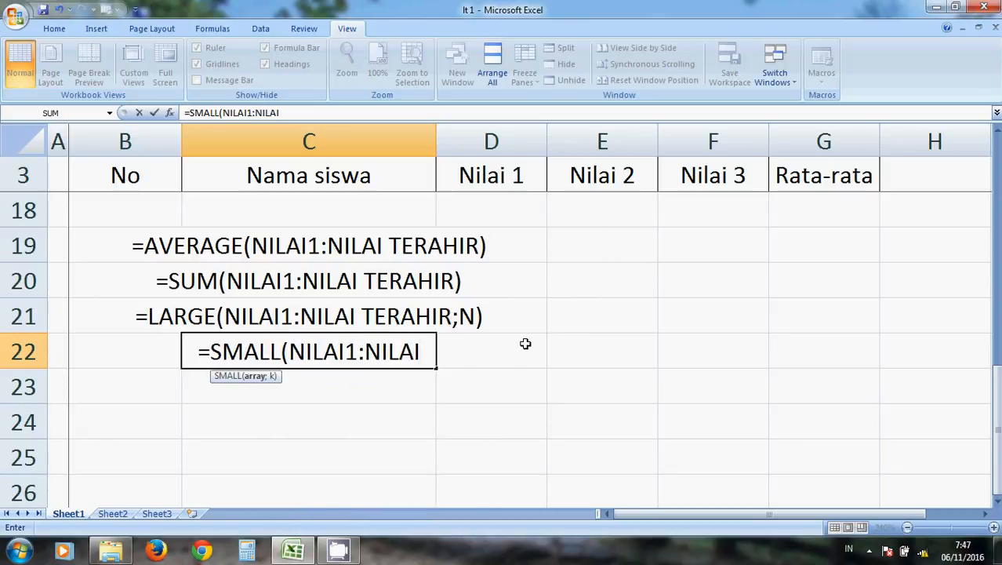
{"action": "type", "text": "TERAHIR"}
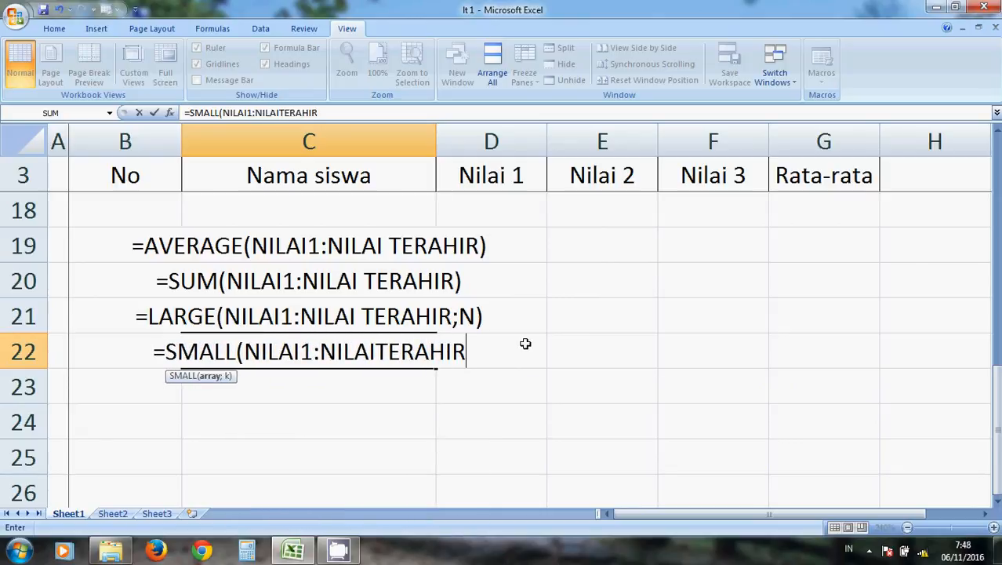
{"action": "type", "text": ";"}
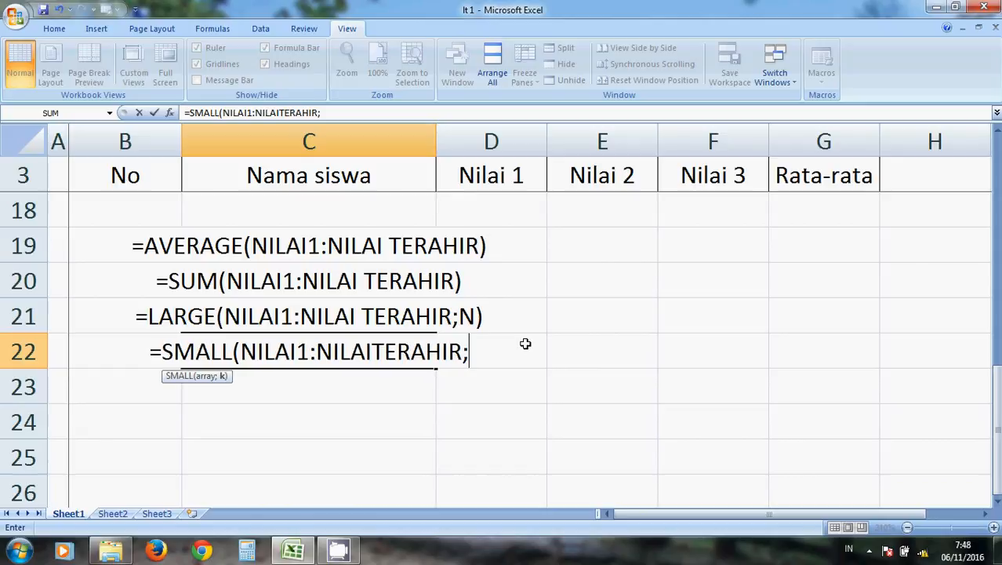
{"action": "type", "text": "N)"}
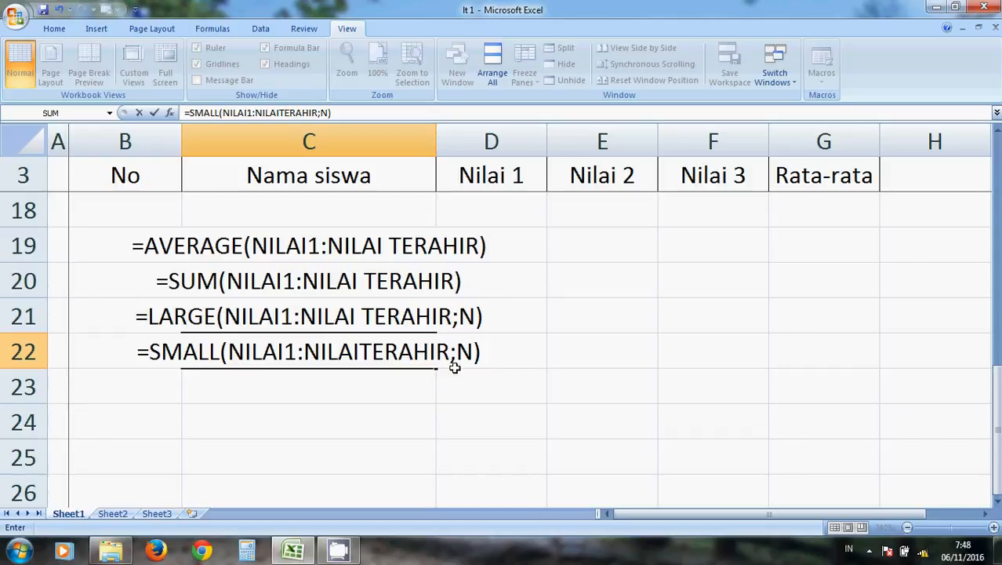
{"action": "key", "text": "Return"}
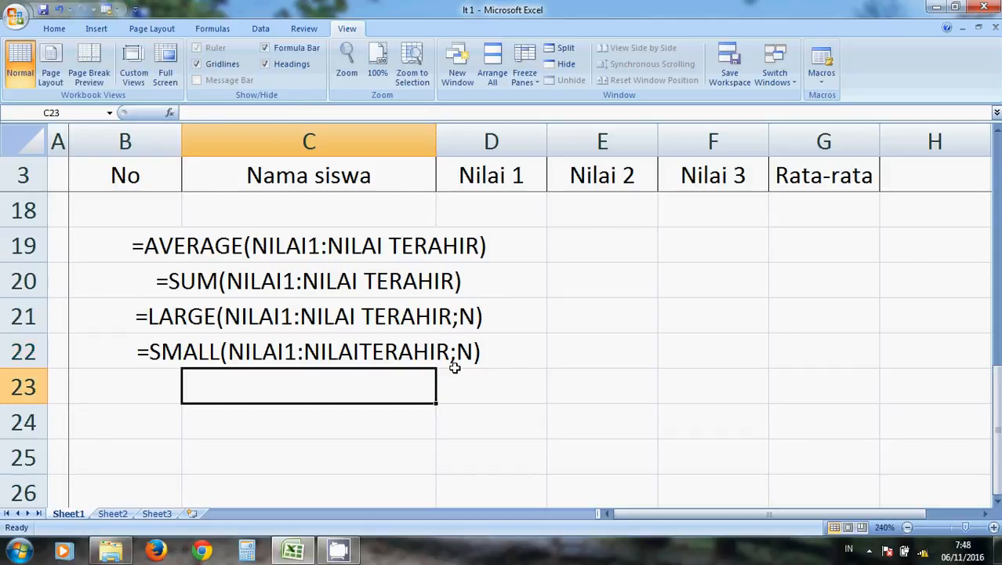
Write the maximum syntax note =MAX(NILAI1:NILAI TERAHIR) in C23.
{"action": "type", "text": "=MA"}
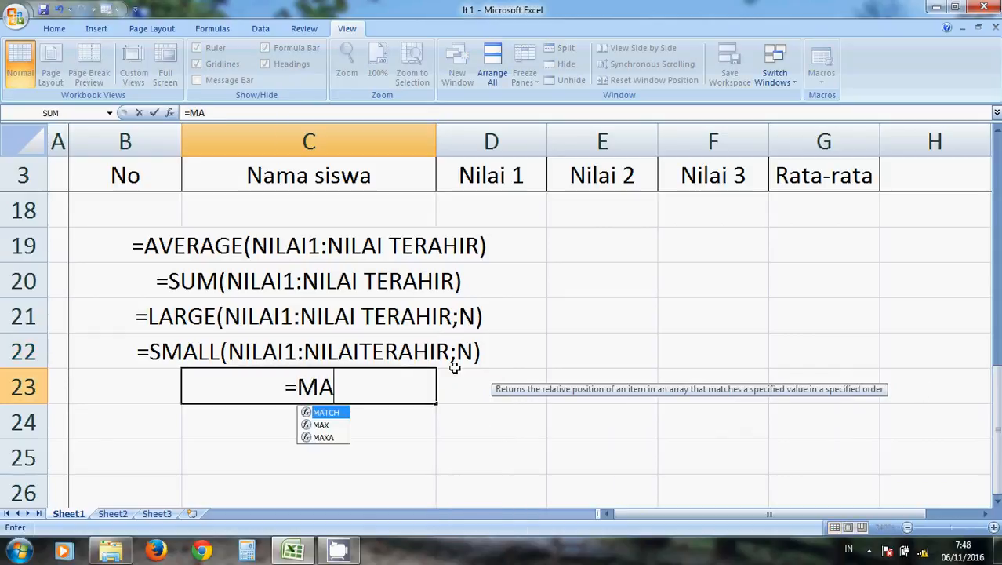
{"action": "type", "text": "X("}
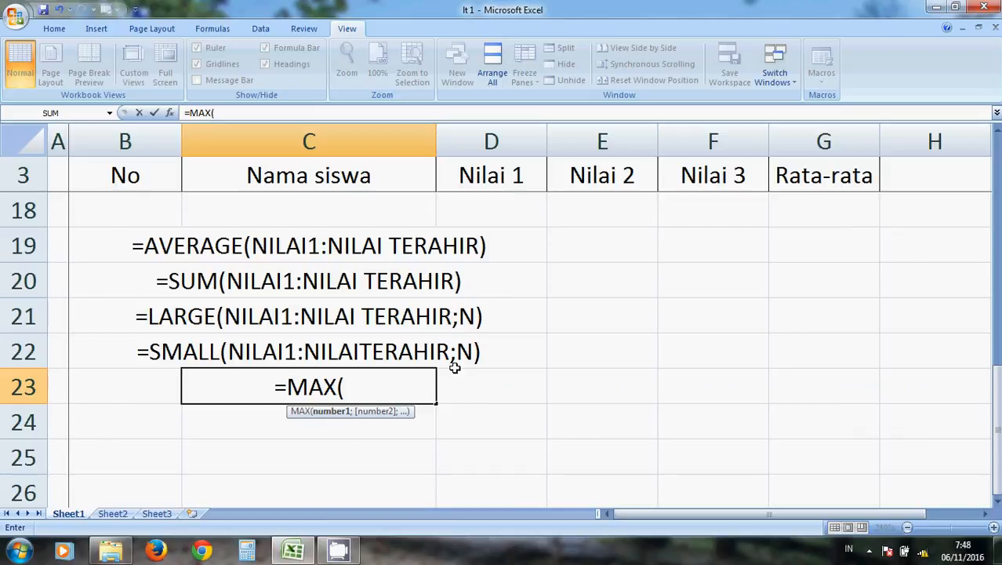
{"action": "type", "text": "NILAI1"}
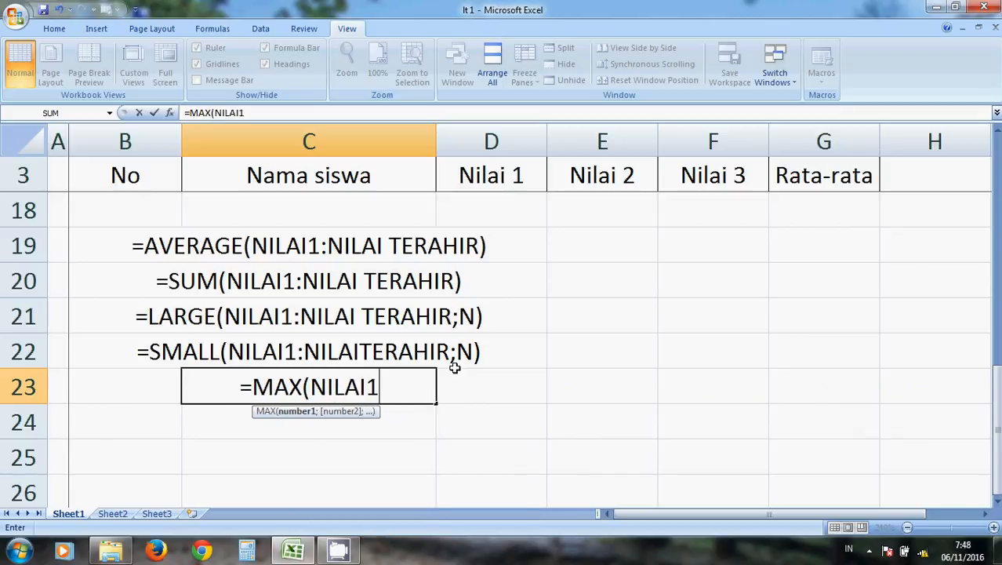
{"action": "type", "text": ":NILAI TERA"}
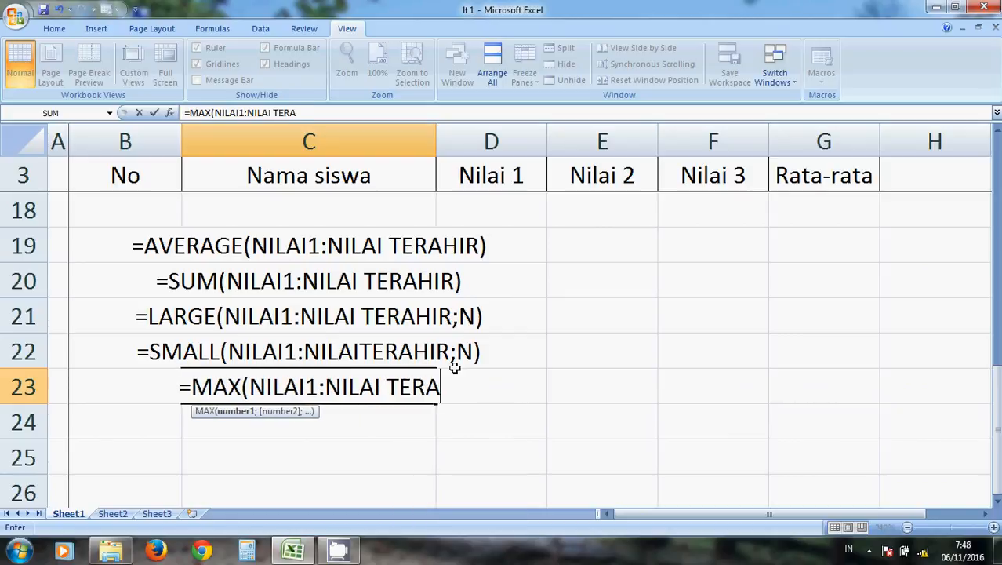
{"action": "type", "text": "HIR)"}
{"action": "key", "text": "Return"}
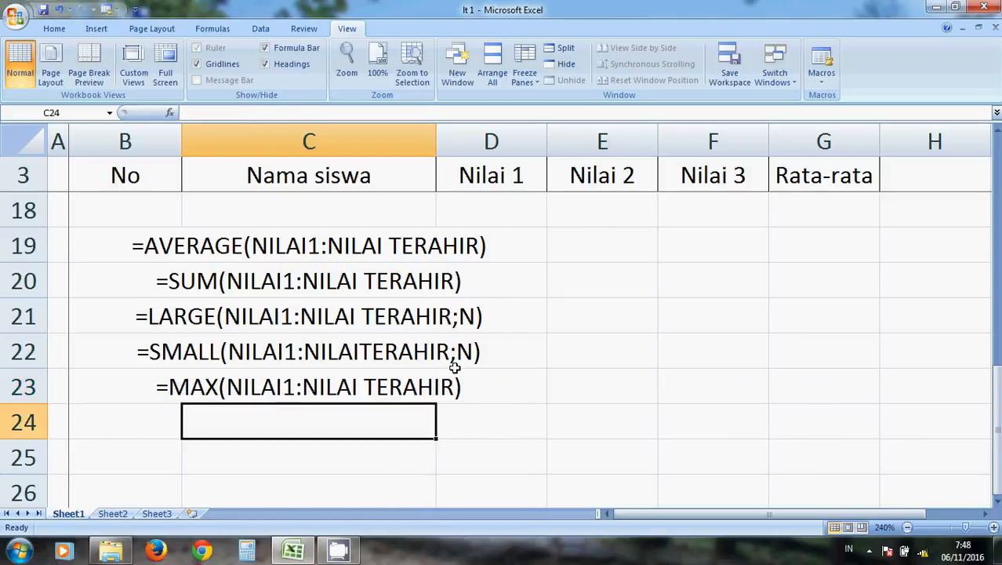
Write the minimum syntax note =MIN(NILAI1:NILAI TERAHIR) in C24, below the MAX note.
{"action": "type", "text": "=M"}
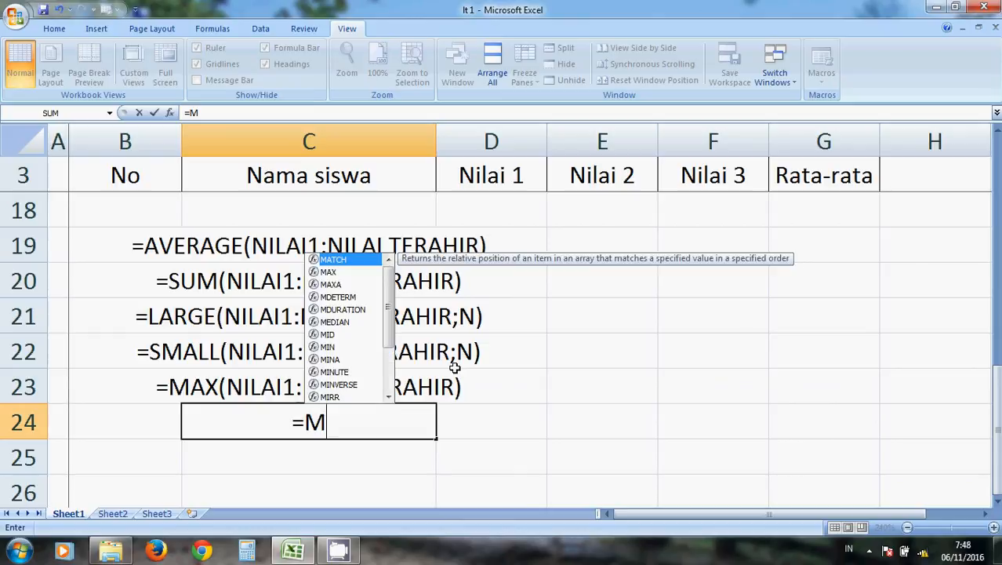
{"action": "type", "text": "IN("}
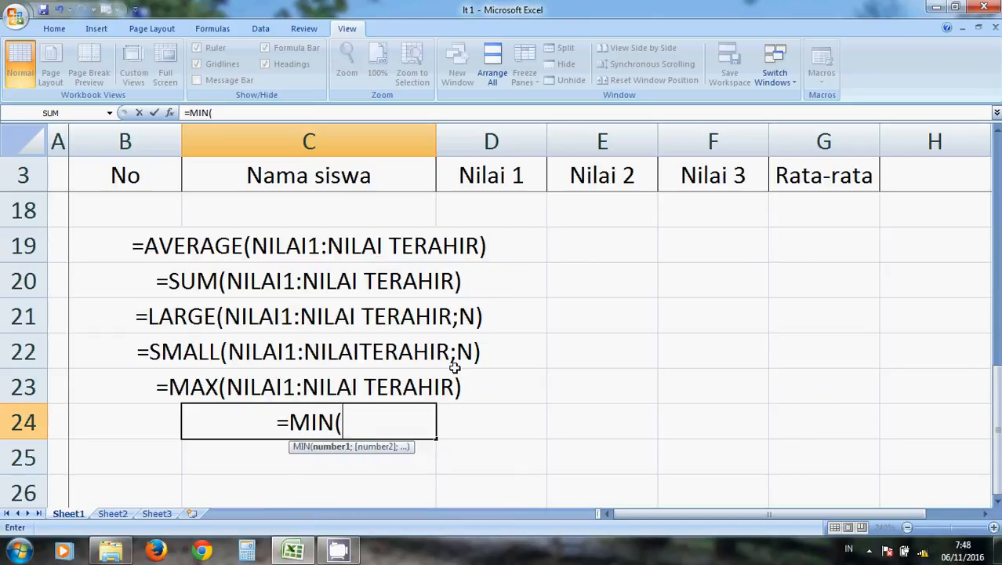
{"action": "type", "text": "NILAI1"}
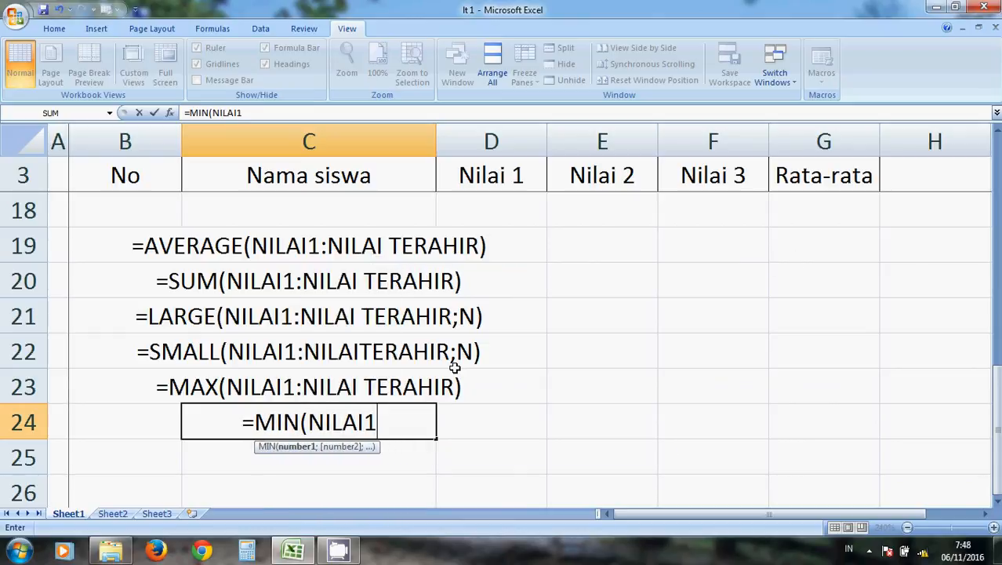
{"action": "type", "text": ":"}
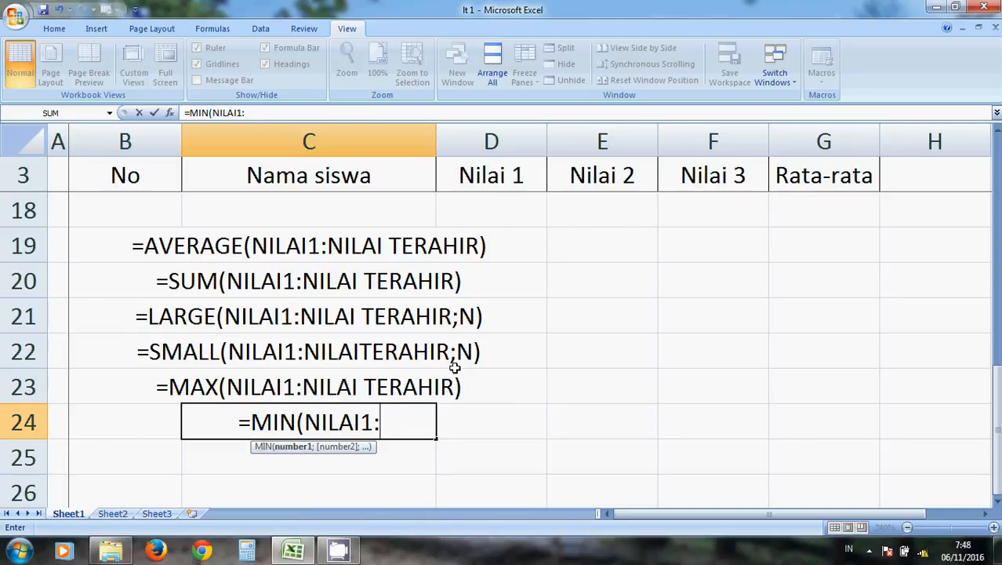
{"action": "type", "text": "NILAI "}
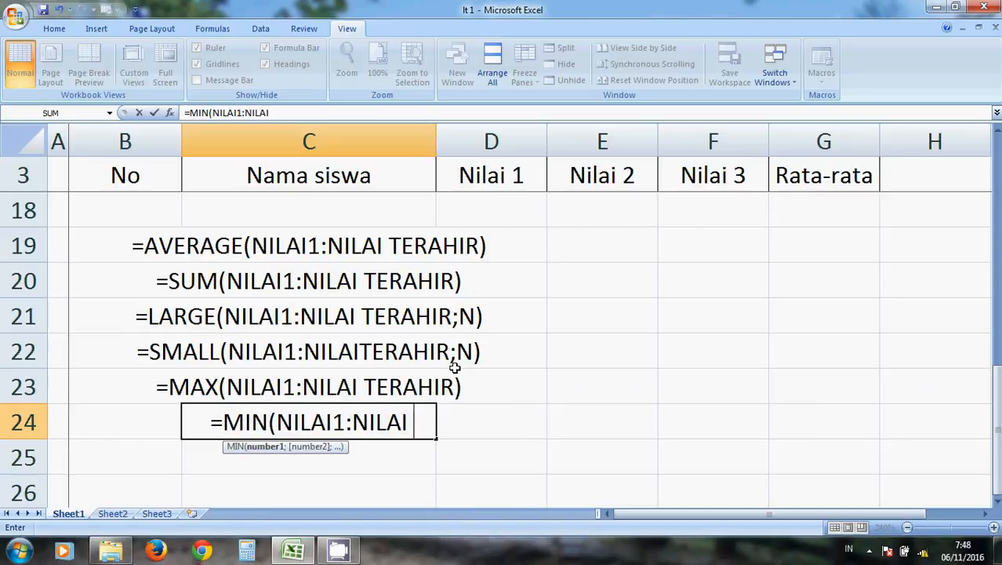
{"action": "type", "text": "TERH"}
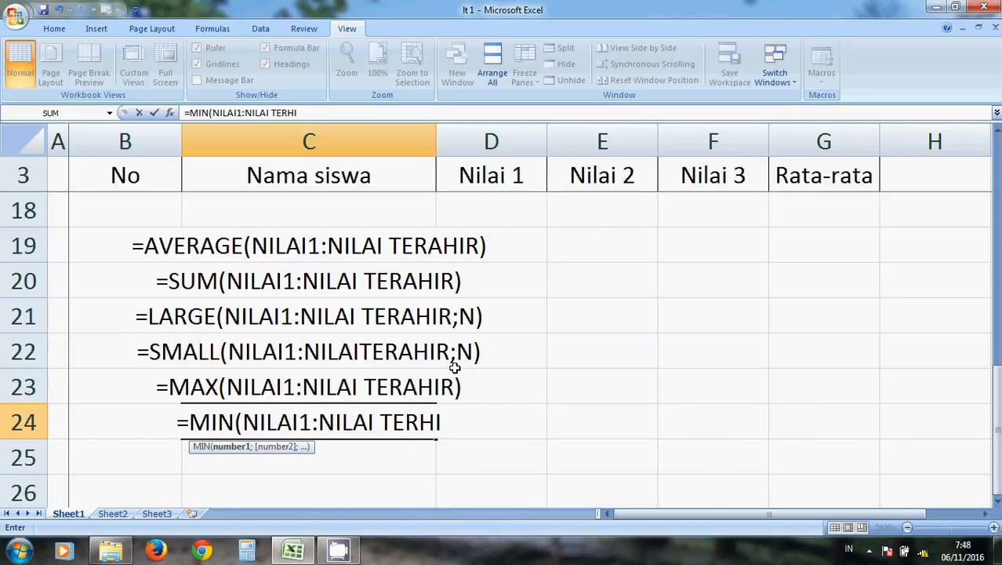
{"action": "key", "text": "BackSpace"}
{"action": "type", "text": "AHIR)"}
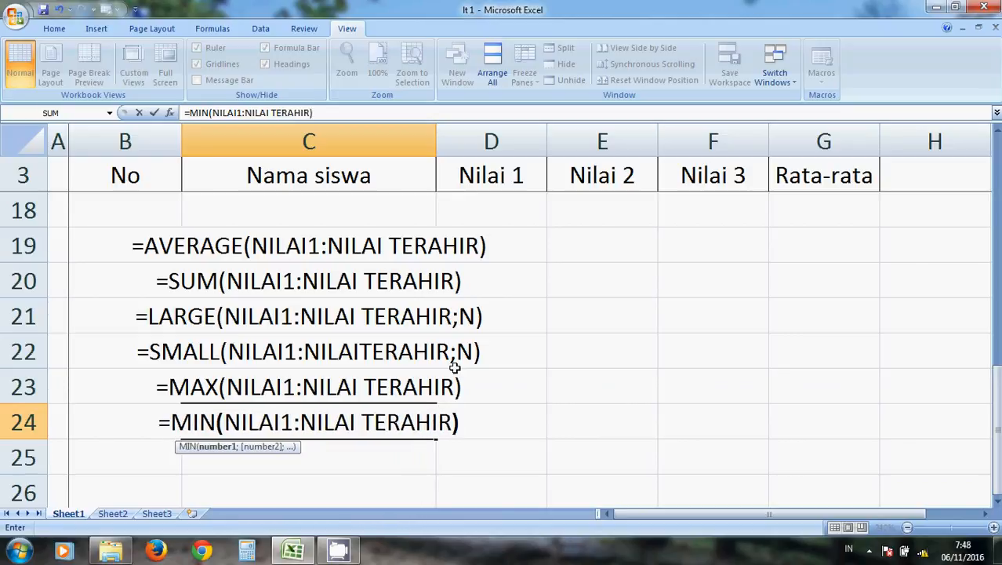
{"action": "key", "text": "Return"}
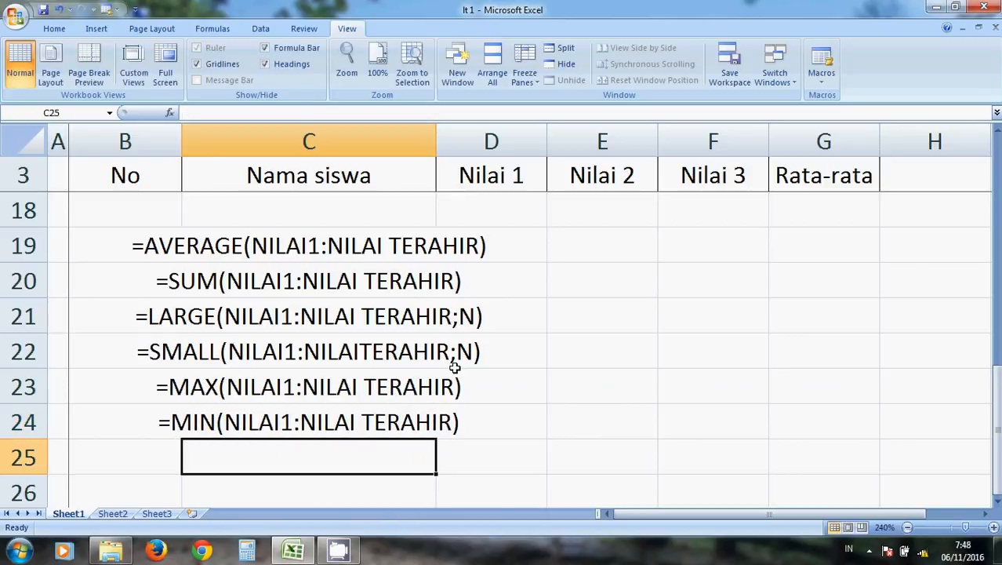
{"action": "left_click", "coordinate": [487, 405]}
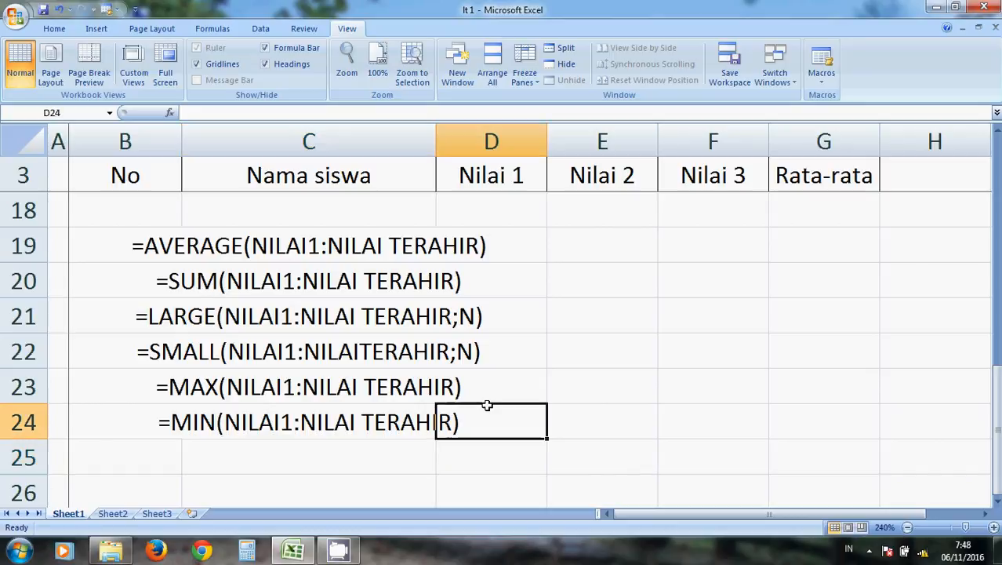
{"action": "left_click", "coordinate": [584, 405]}
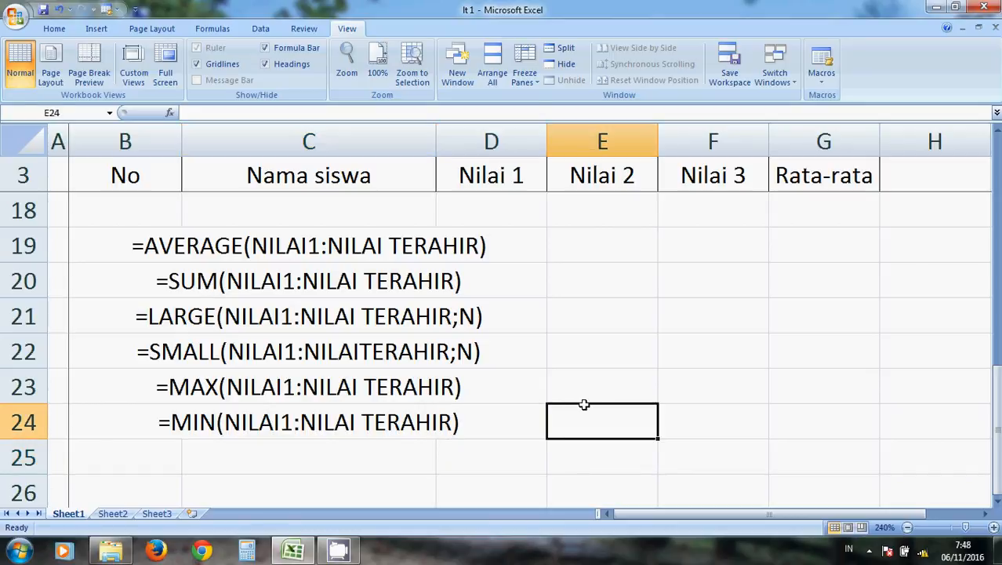